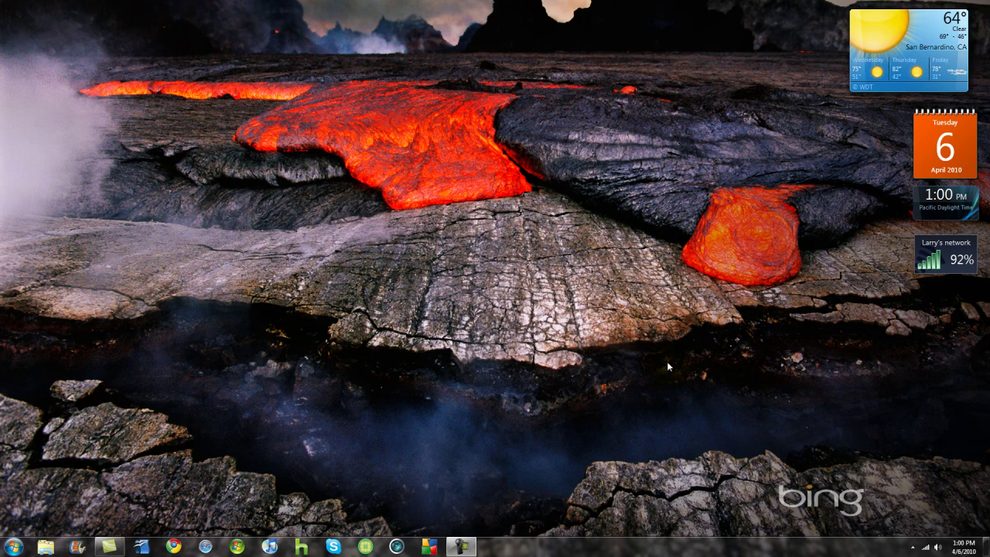
Open iTunes and look through the song list of the music library
click(522, 417)
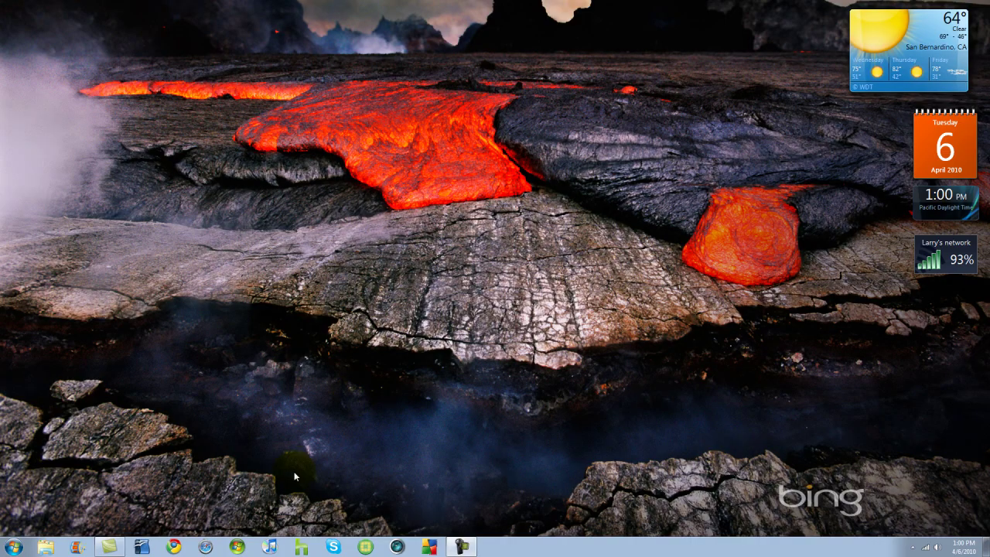
click(205, 547)
click(270, 547)
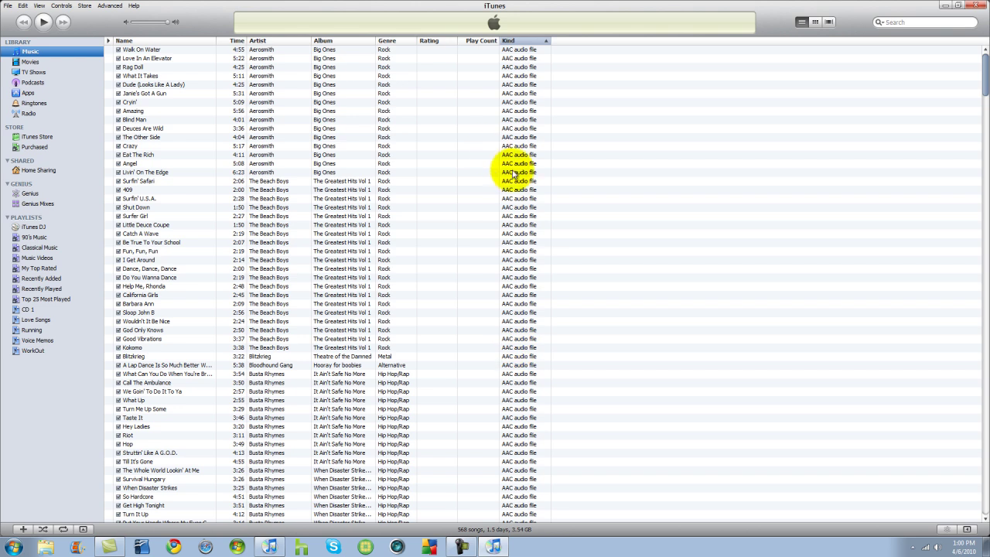
scroll(453, 152, down, 20)
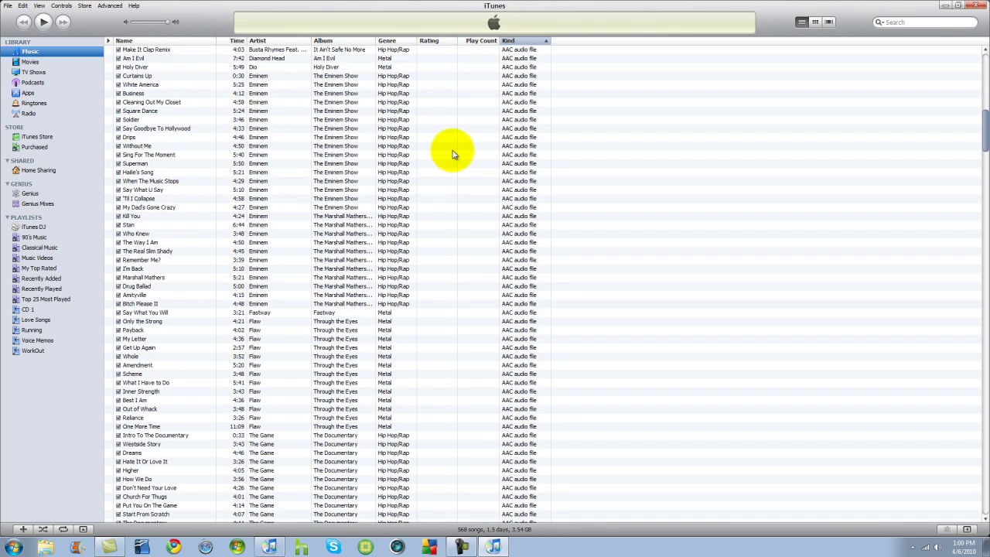
scroll(453, 154, up, 15)
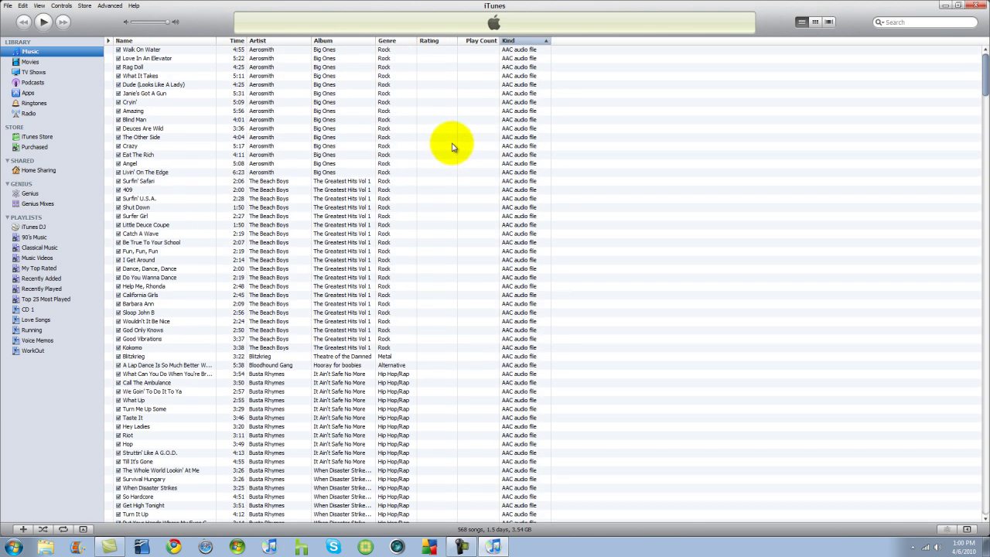
Search the music library for "crazy"
click(923, 22)
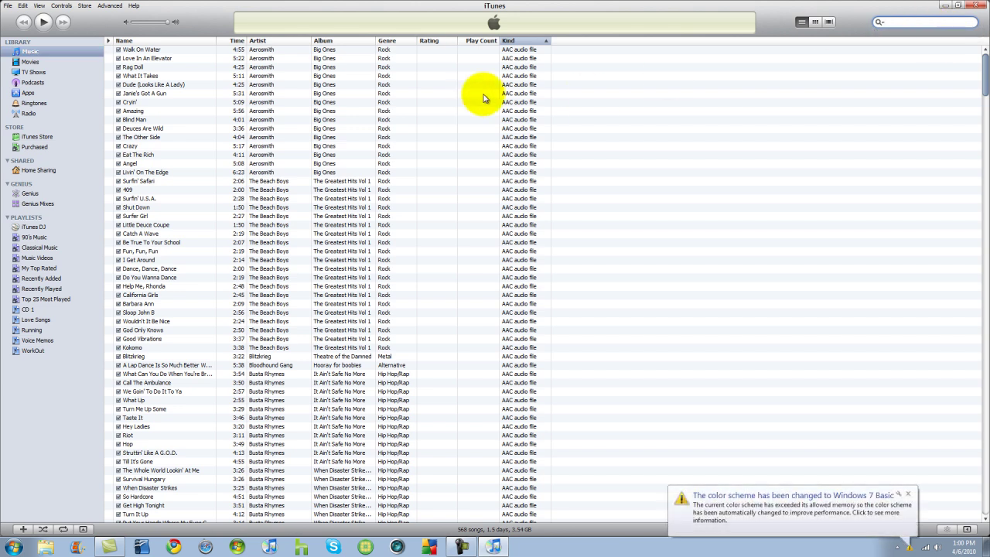
click(127, 146)
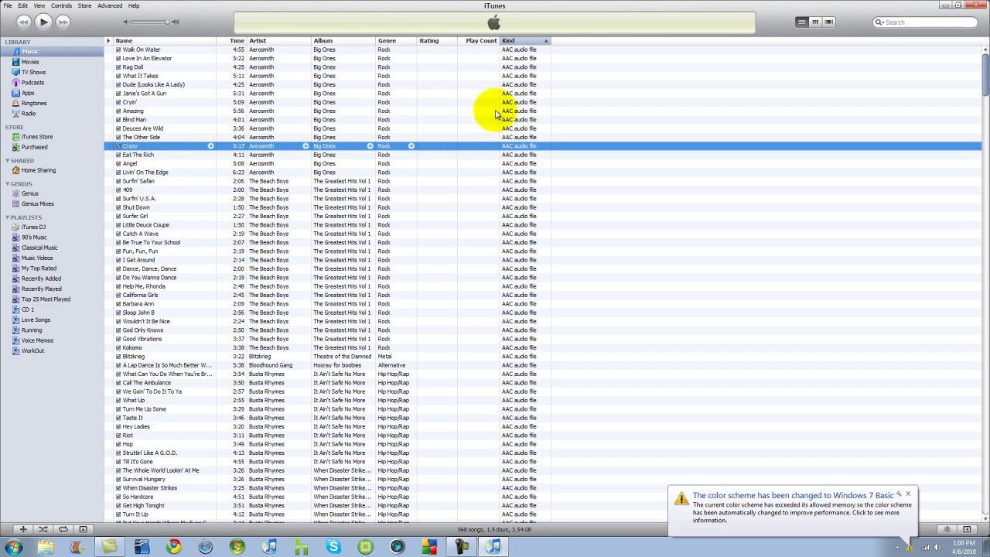
click(911, 22)
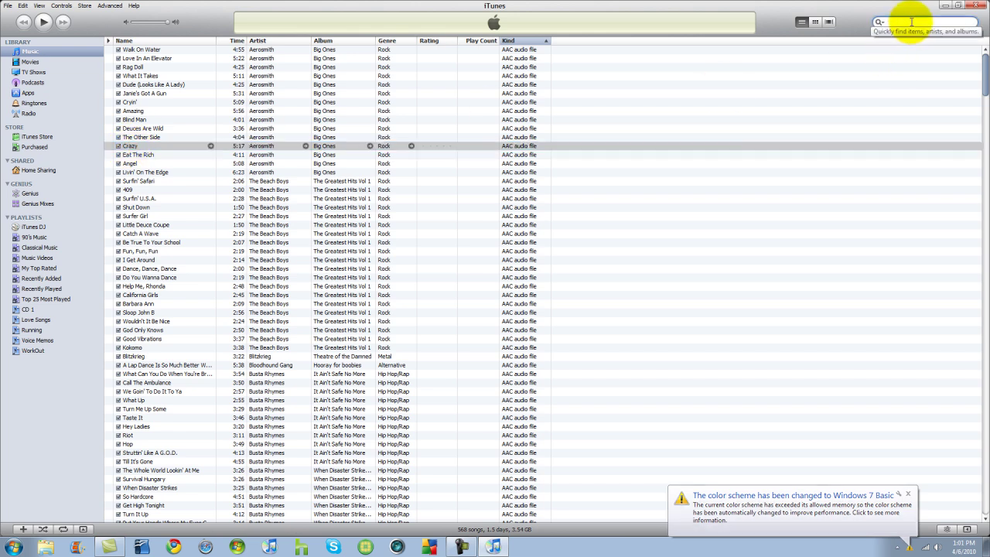
text(cra)
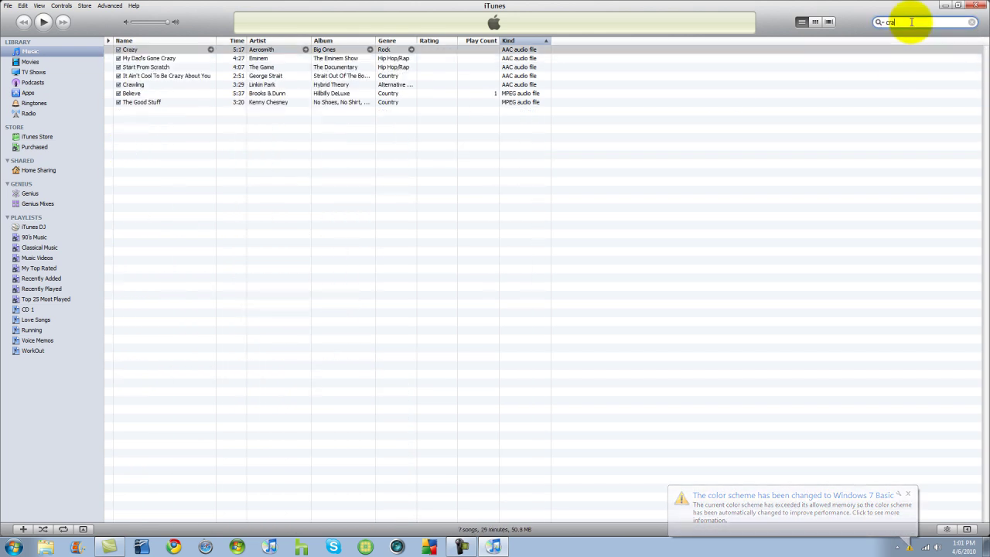
text(zy)
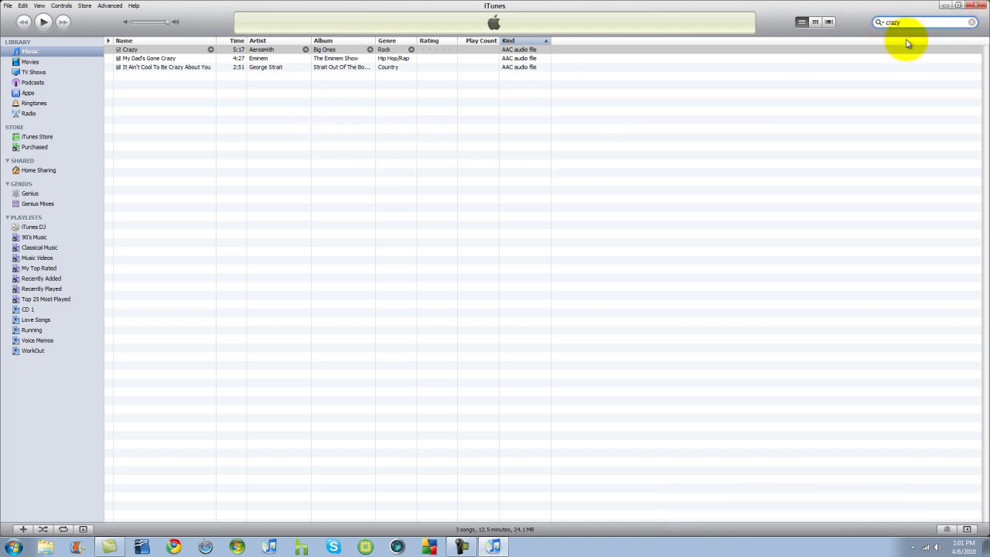
click(362, 129)
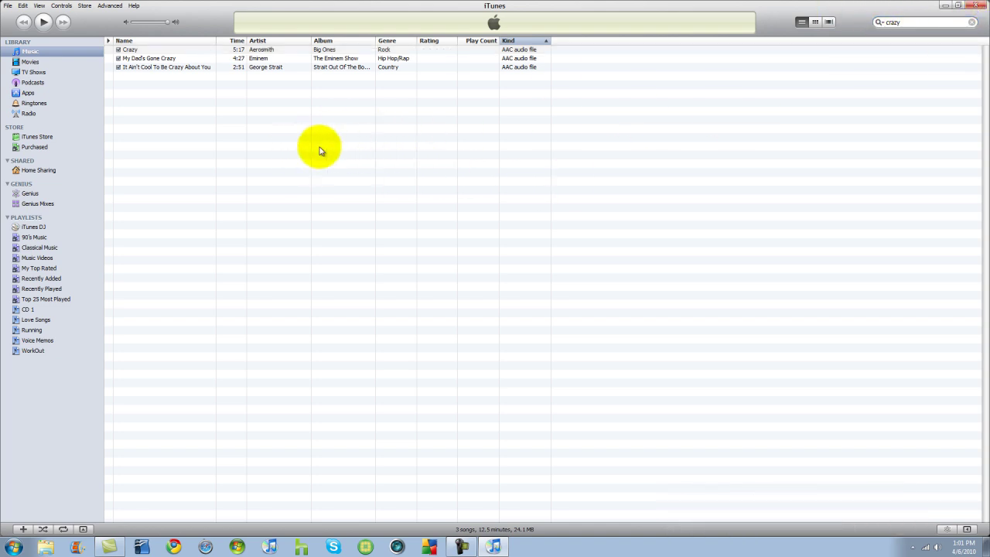
Create an AAC version of the Aerosmith song Crazy
click(132, 51)
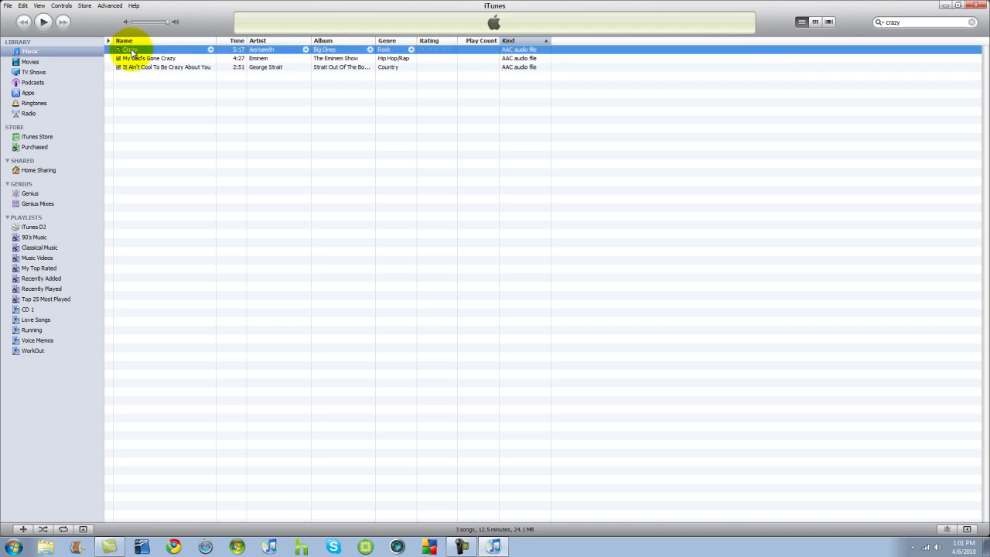
click(111, 6)
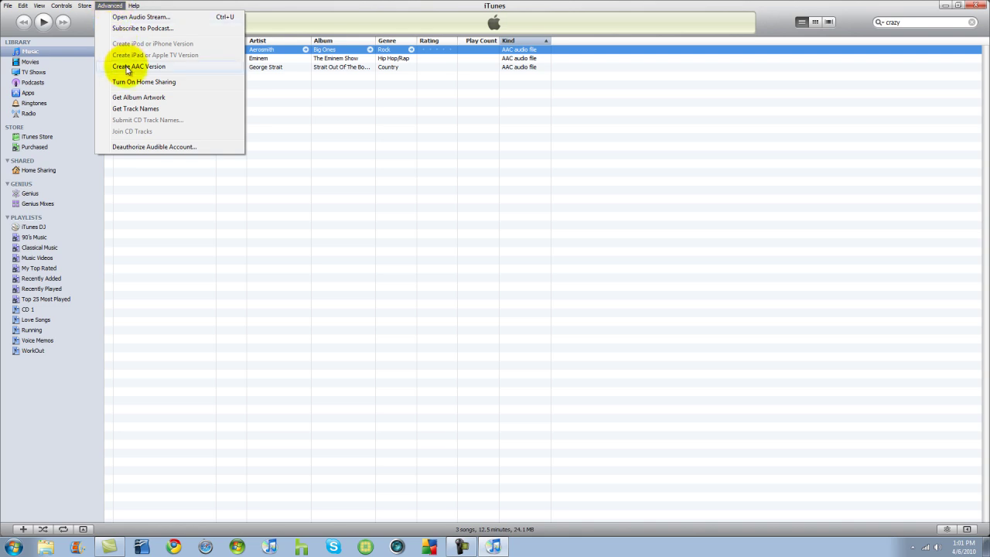
click(127, 67)
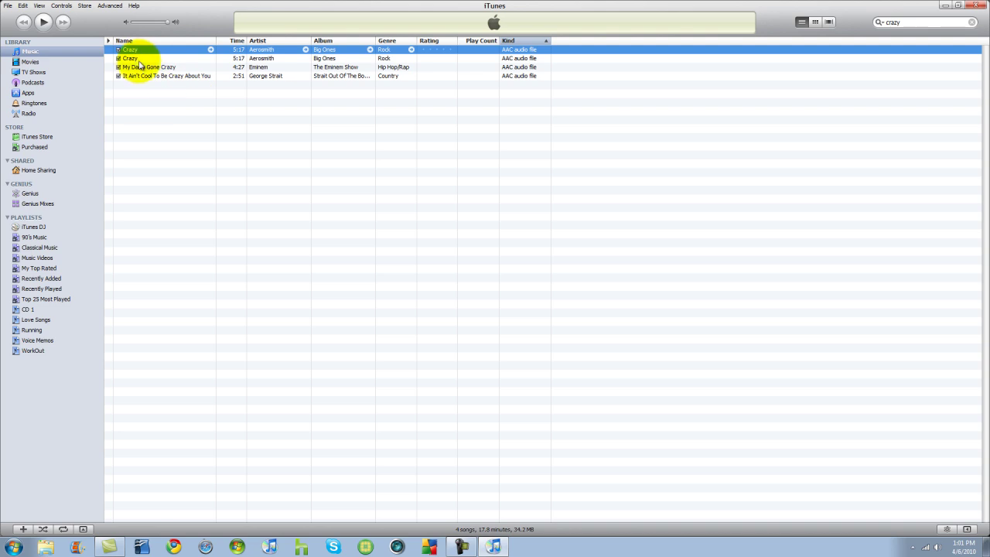
In the options of the second Crazy track, enable the start and stop times and set the start time to 0:30
click(131, 58)
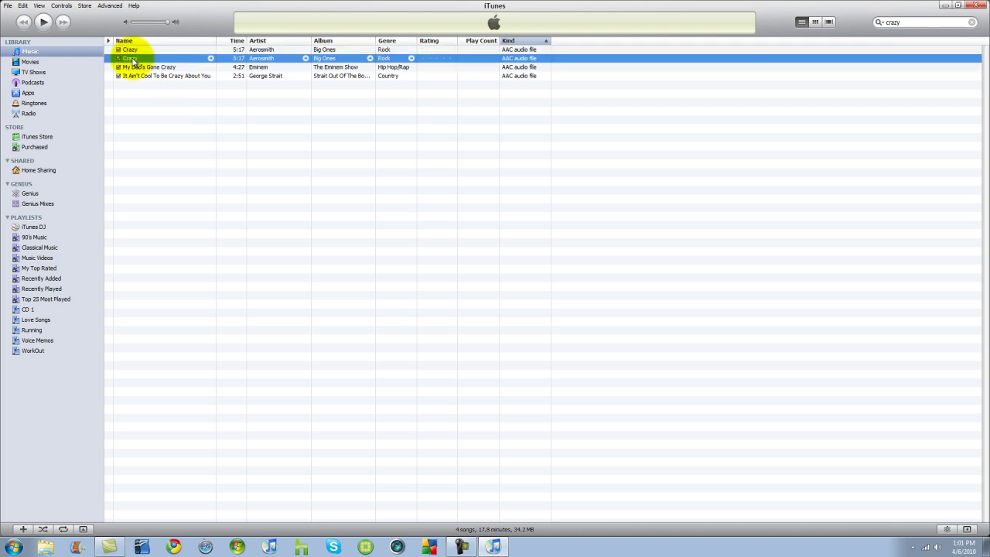
right_click(132, 60)
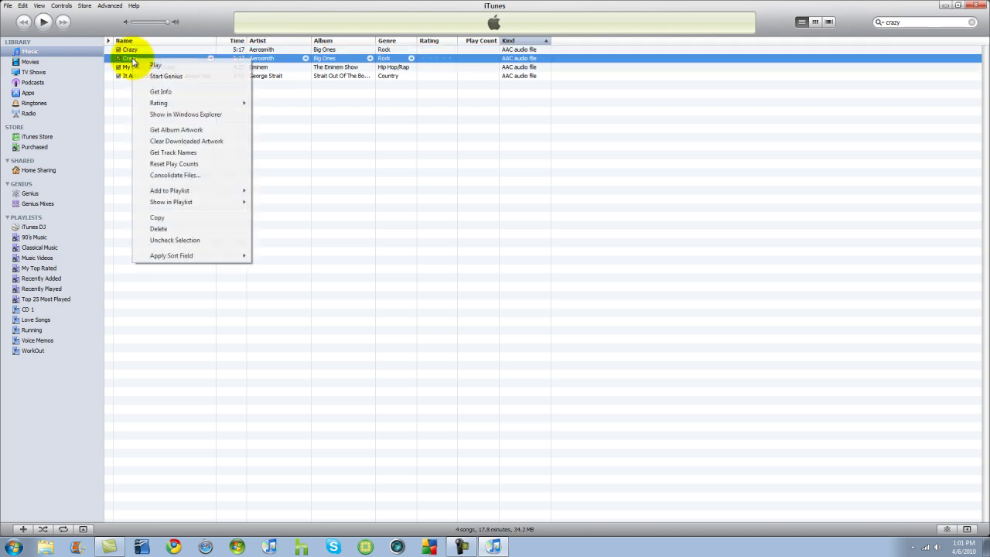
click(162, 92)
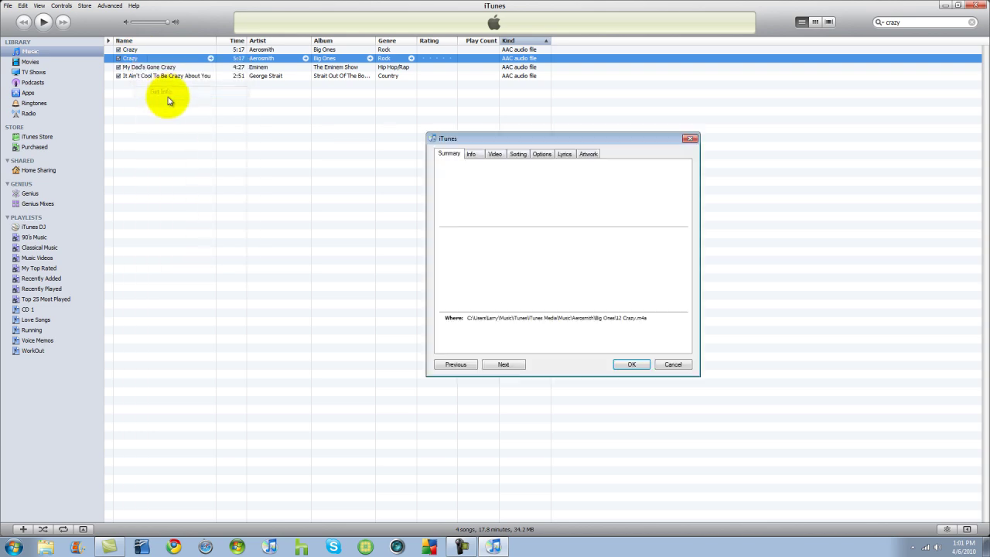
click(541, 154)
drag(549, 142, 542, 122)
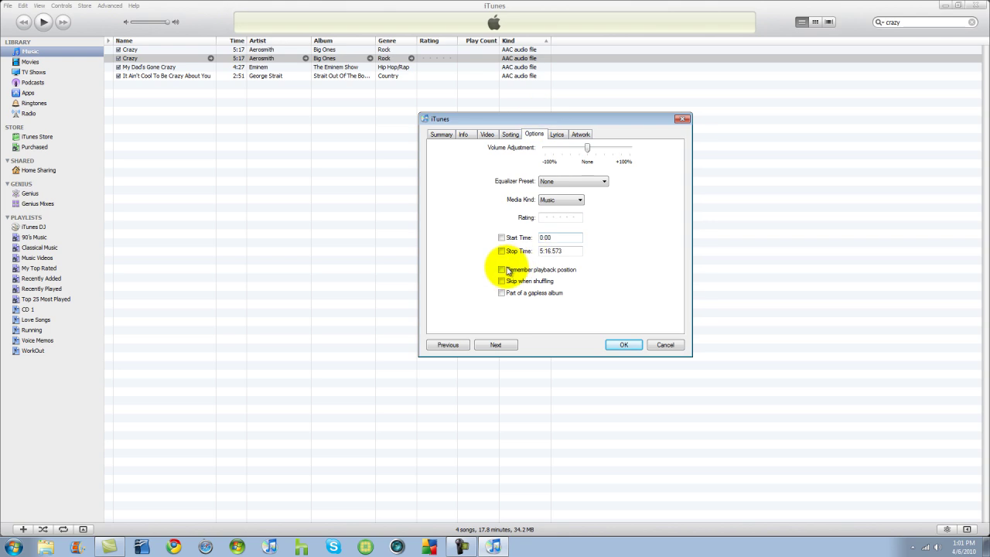
click(501, 239)
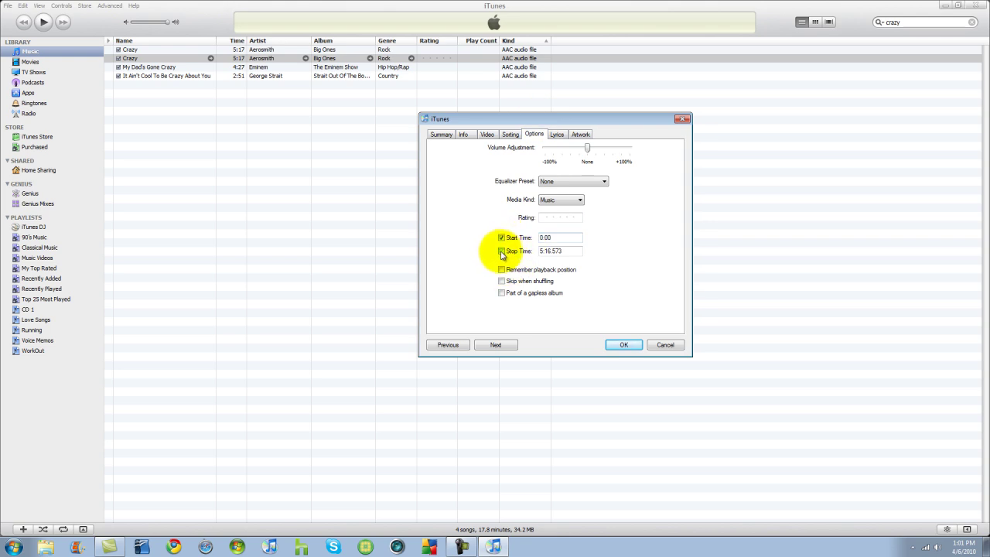
click(502, 252)
click(558, 240)
Set the track's stop time to 1:00 and apply the options
click(572, 251)
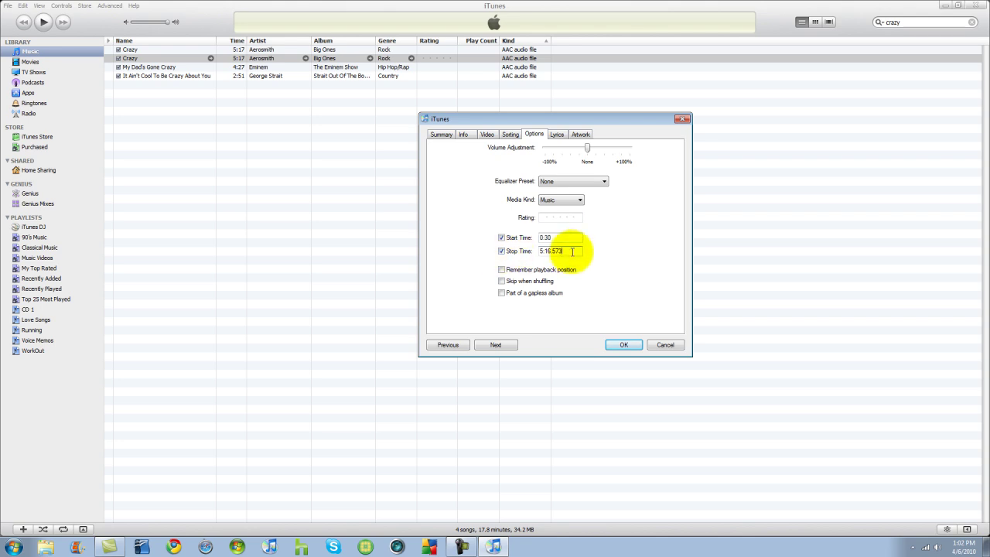
key(BackSpace)
key(BackSpace)
key(BackSpace)
key(BackSpace)
click(570, 237)
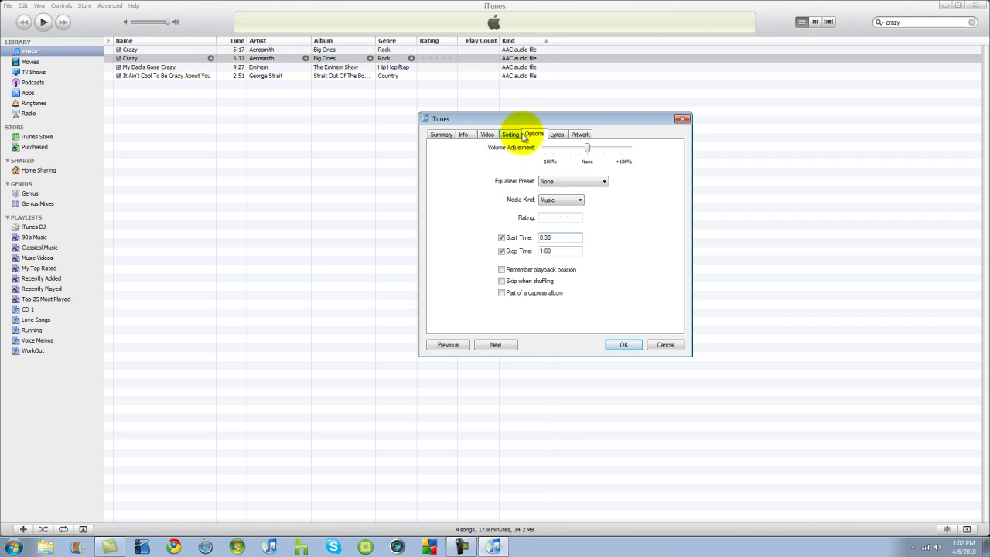
drag(534, 118, 520, 107)
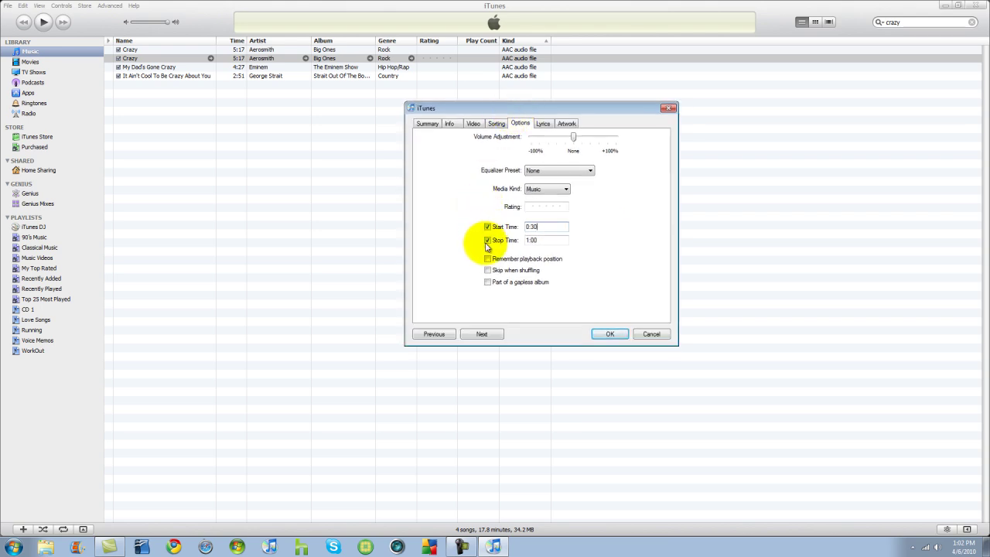
click(610, 334)
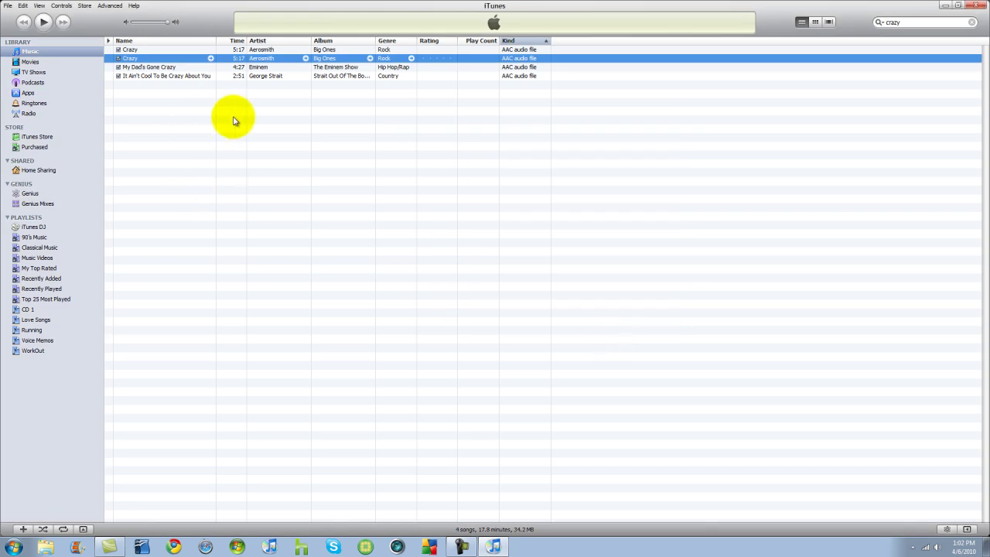
Play the second Crazy track briefly, pause it, and create an AAC version of its limited section
double_click(129, 61)
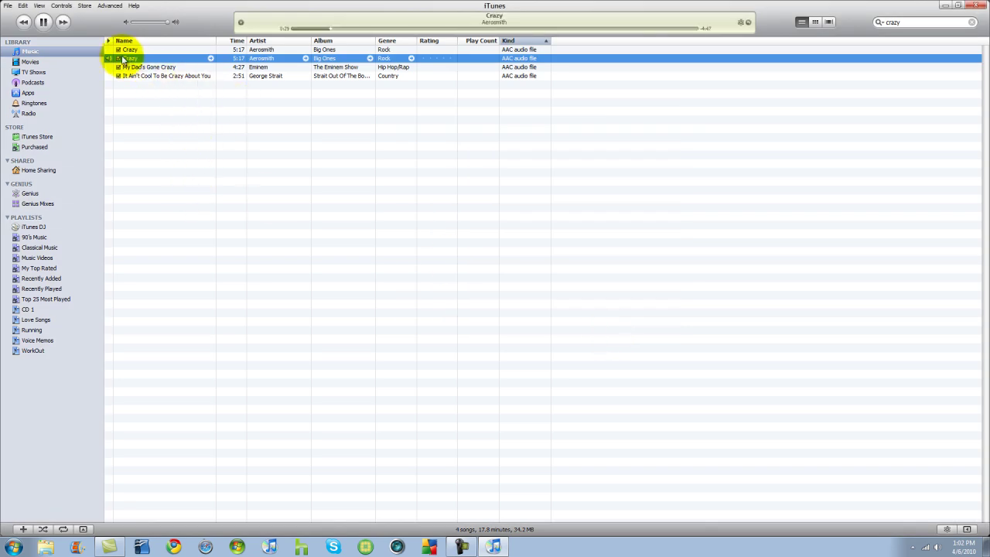
click(43, 21)
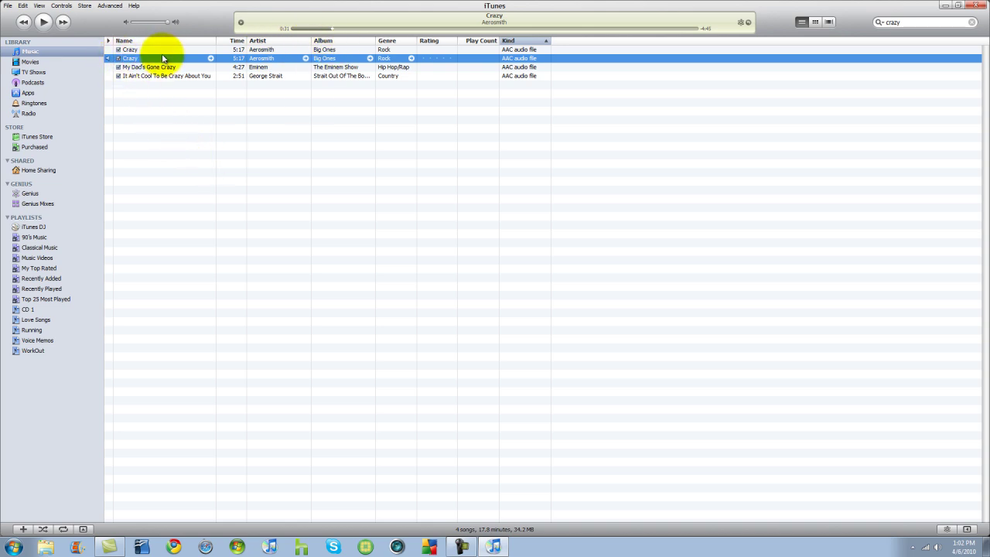
click(106, 8)
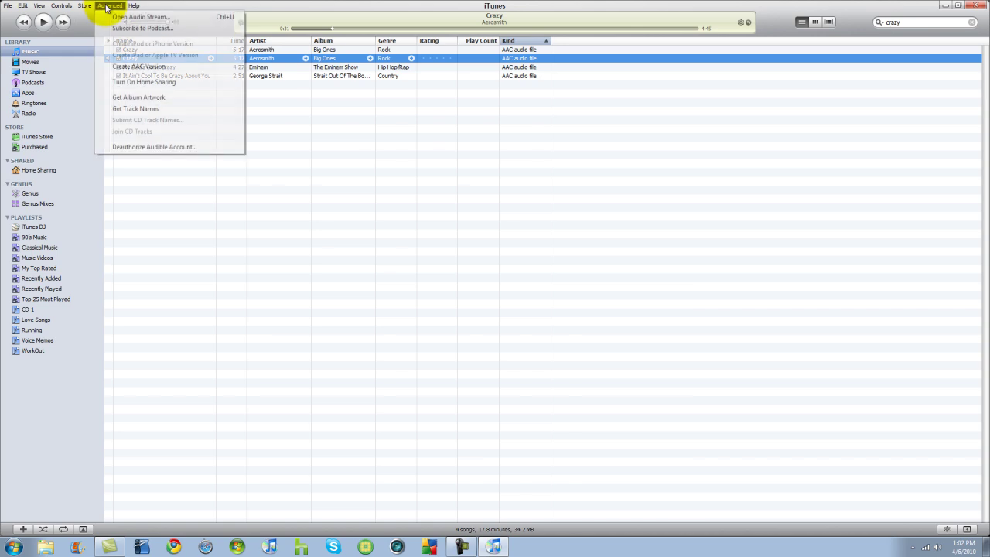
click(129, 69)
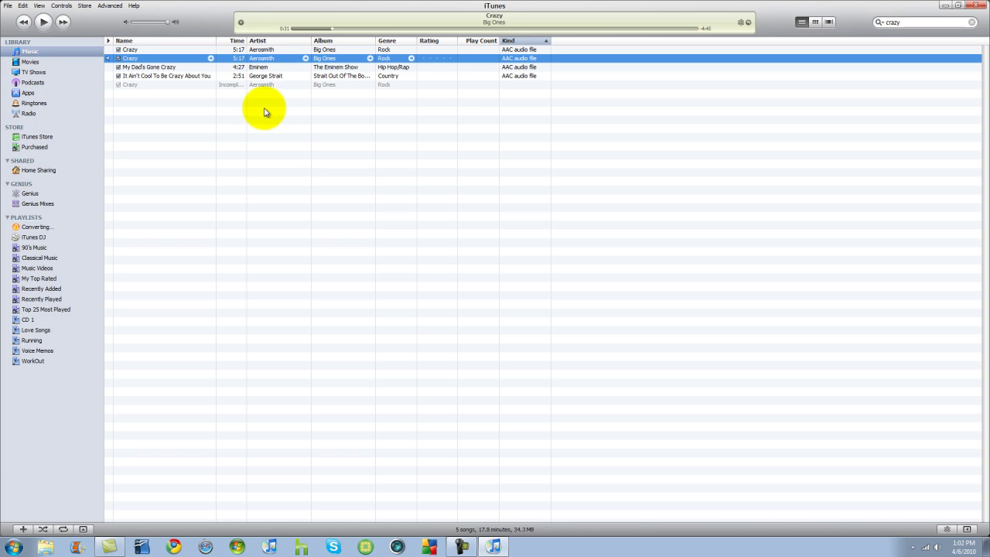
Remove the second 5:17 Crazy track from the library and move its file to the Recycle Bin
click(133, 67)
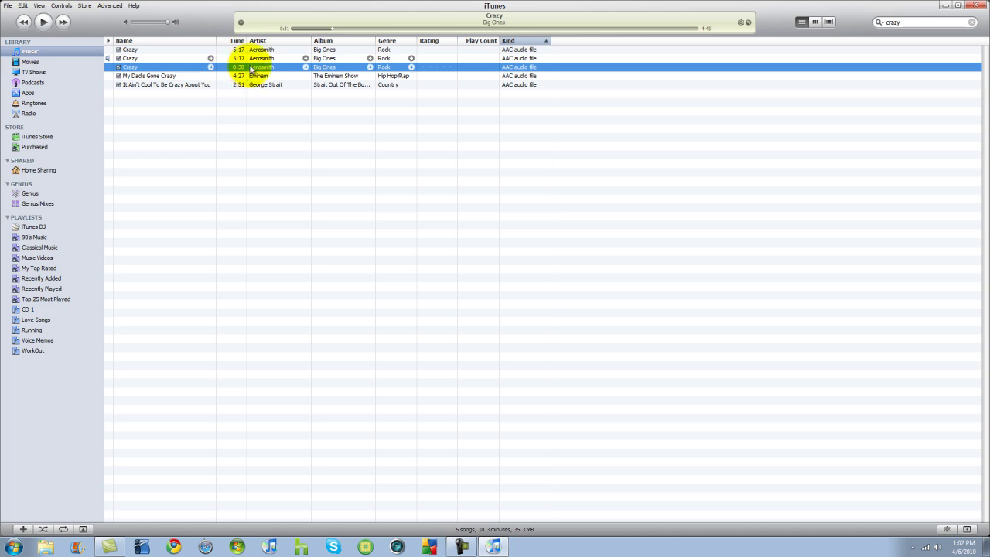
click(128, 59)
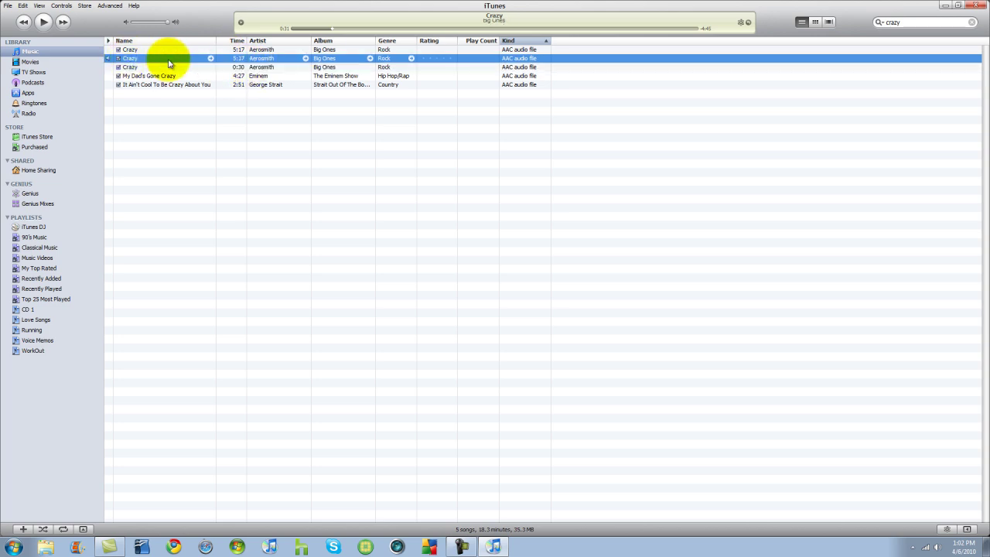
key(Delete)
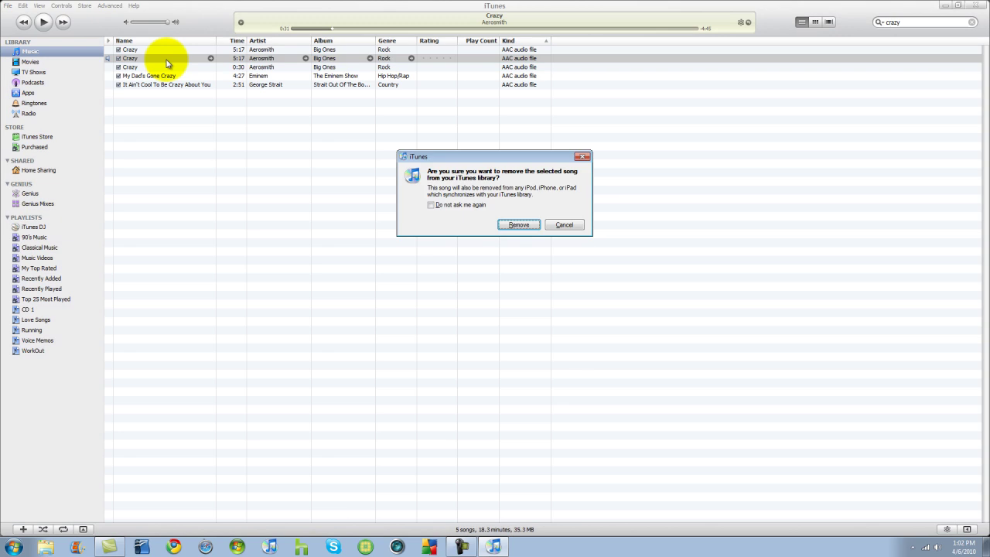
click(521, 226)
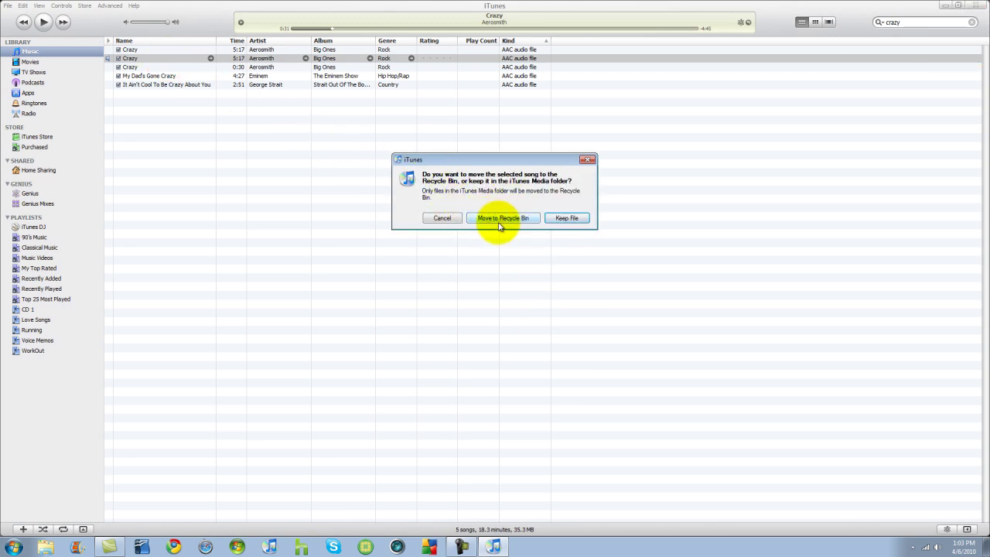
click(499, 223)
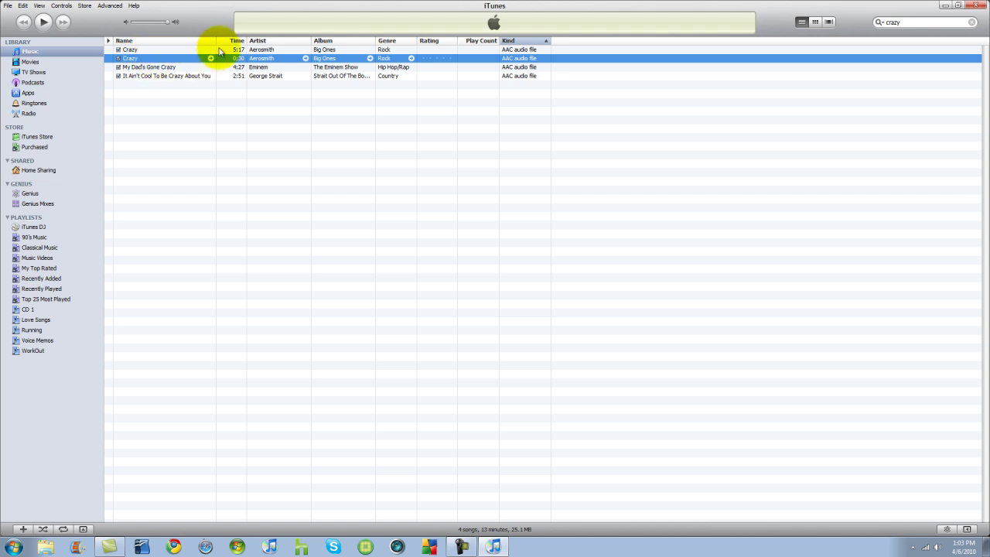
Show the 0:30 Crazy track's file in Windows Explorer and move the folder window slightly higher
right_click(187, 60)
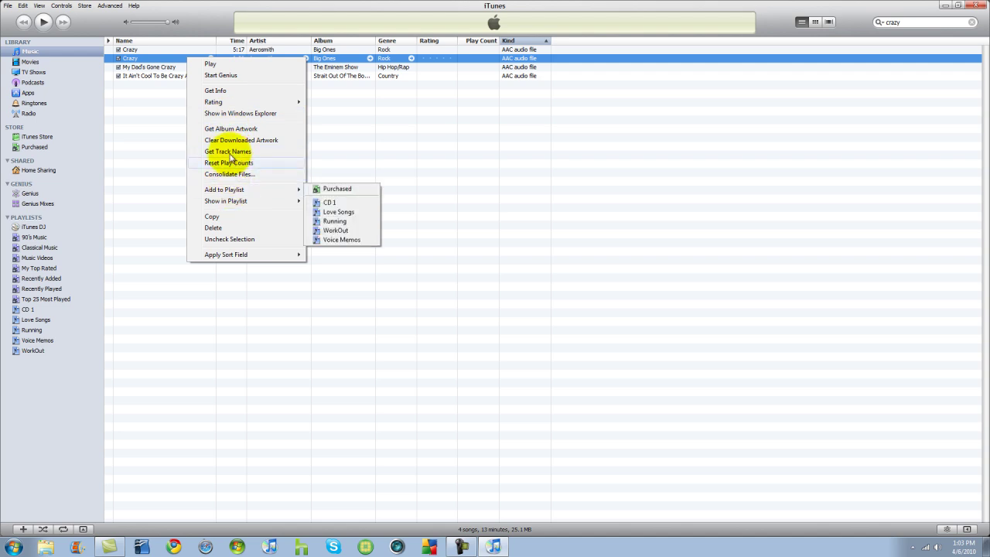
click(239, 113)
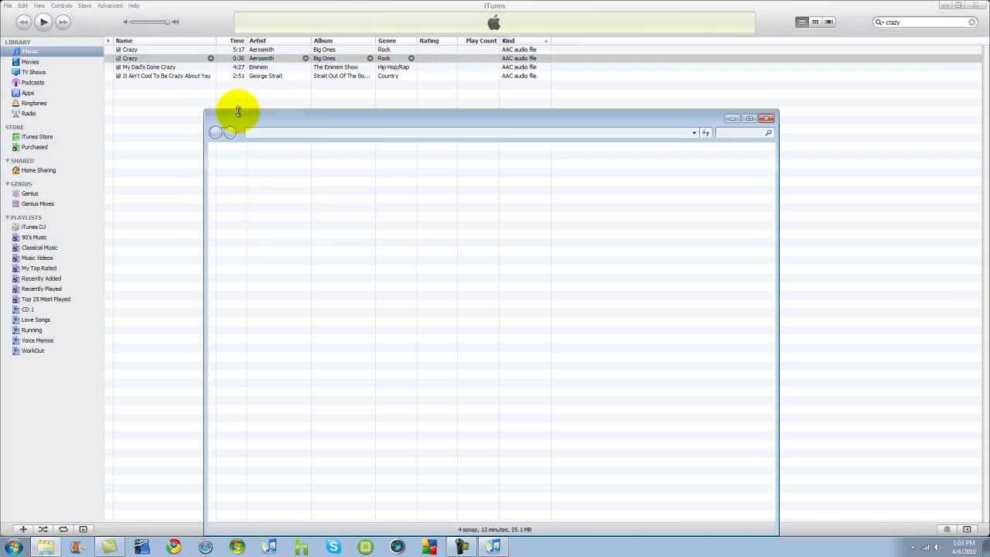
drag(358, 91, 349, 74)
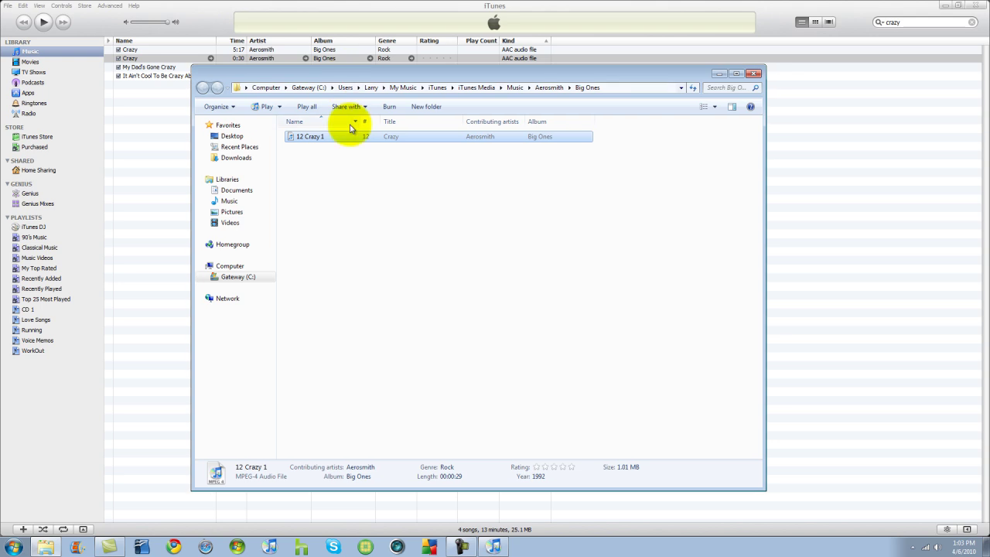
Turn off hiding extensions for known file types in the folder view options and apply the change
click(232, 108)
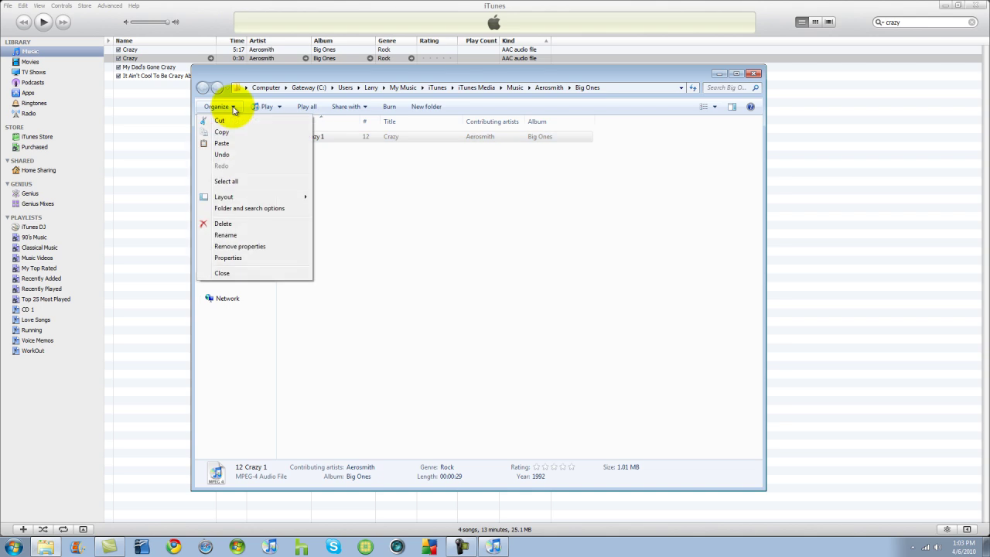
click(248, 209)
click(249, 133)
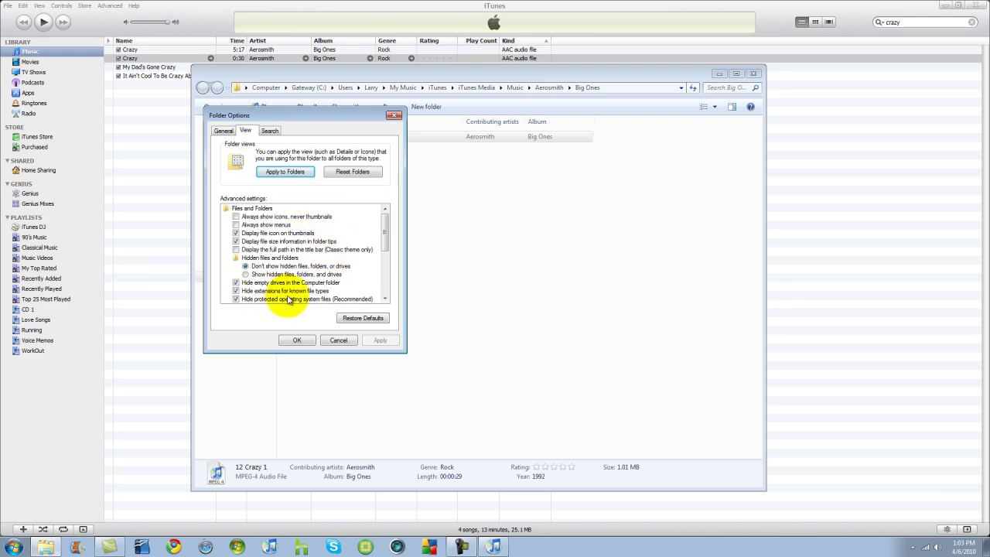
click(236, 290)
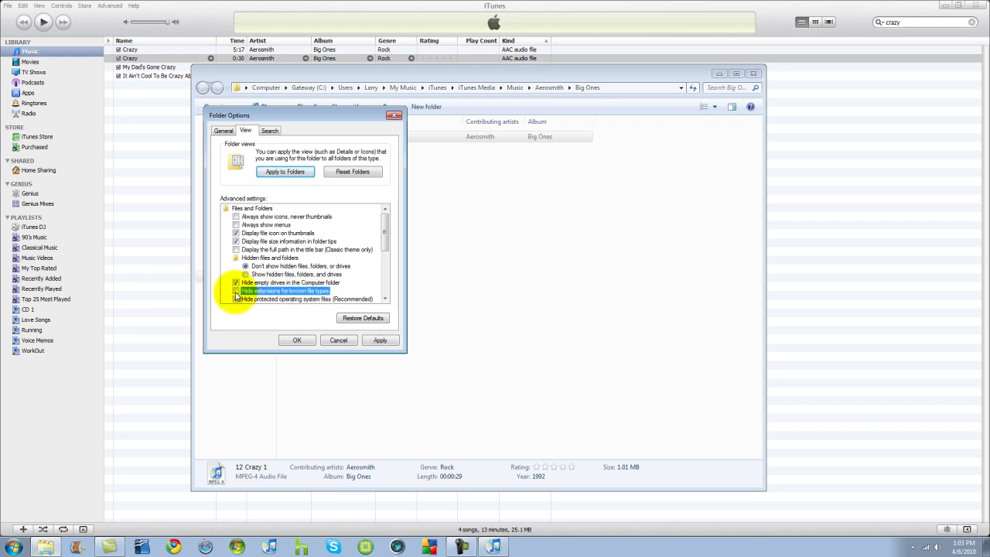
click(377, 340)
click(297, 340)
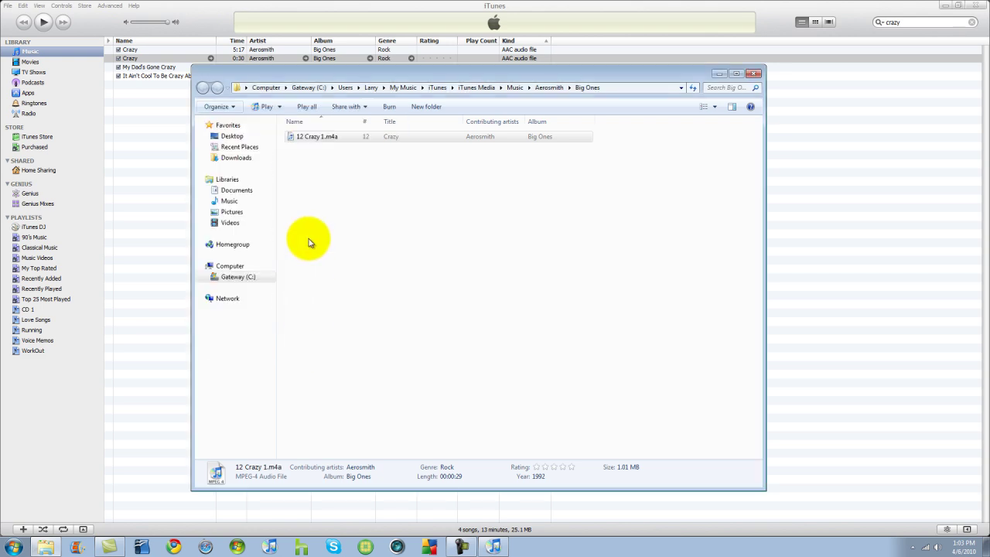
Rename the file 12 Crazy 1.m4a as 12 Crazy 1.m4r and accept the extension change
click(309, 145)
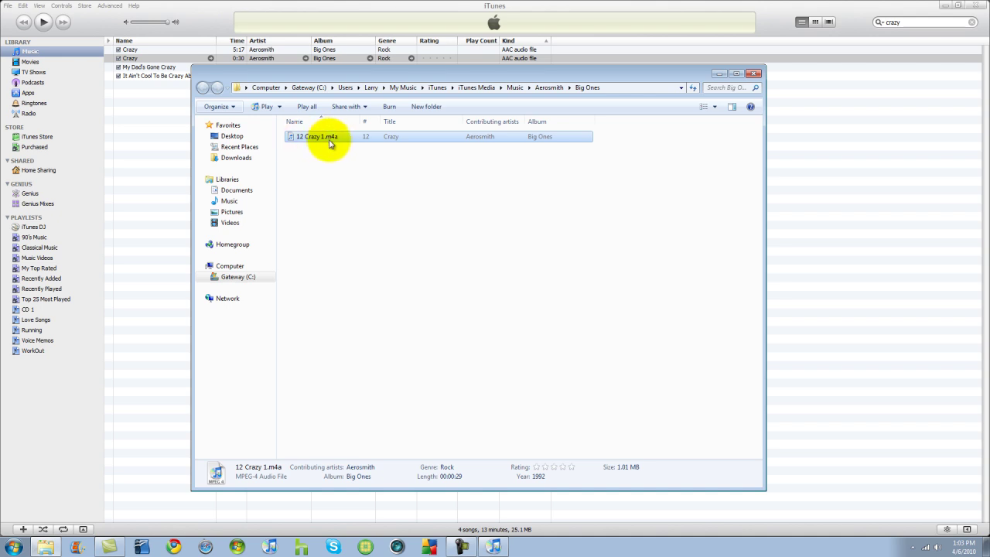
right_click(335, 142)
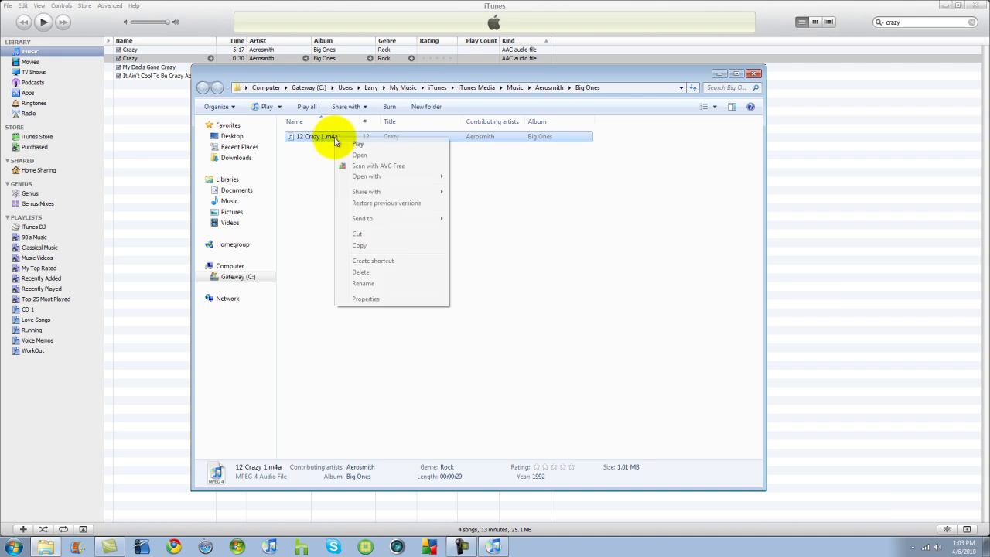
click(364, 284)
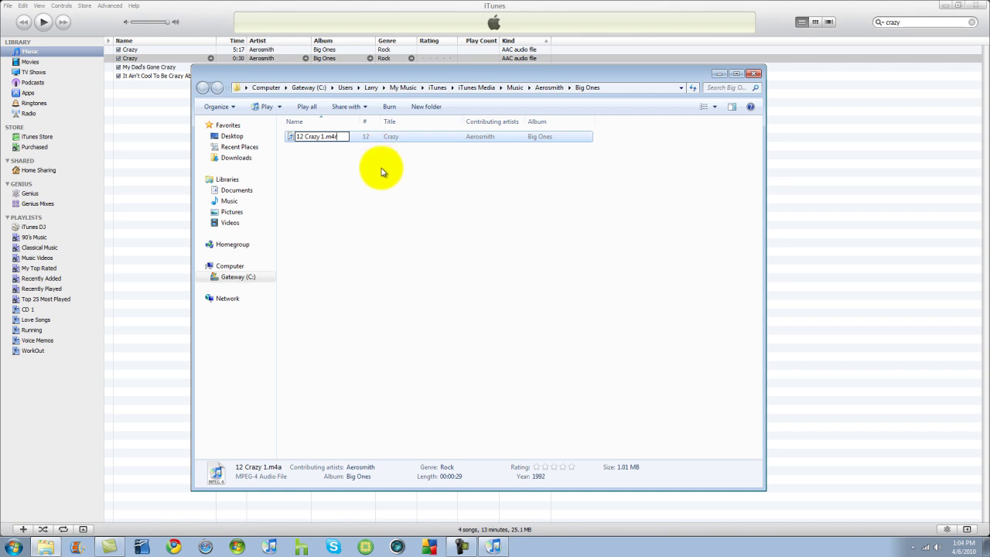
key(Return)
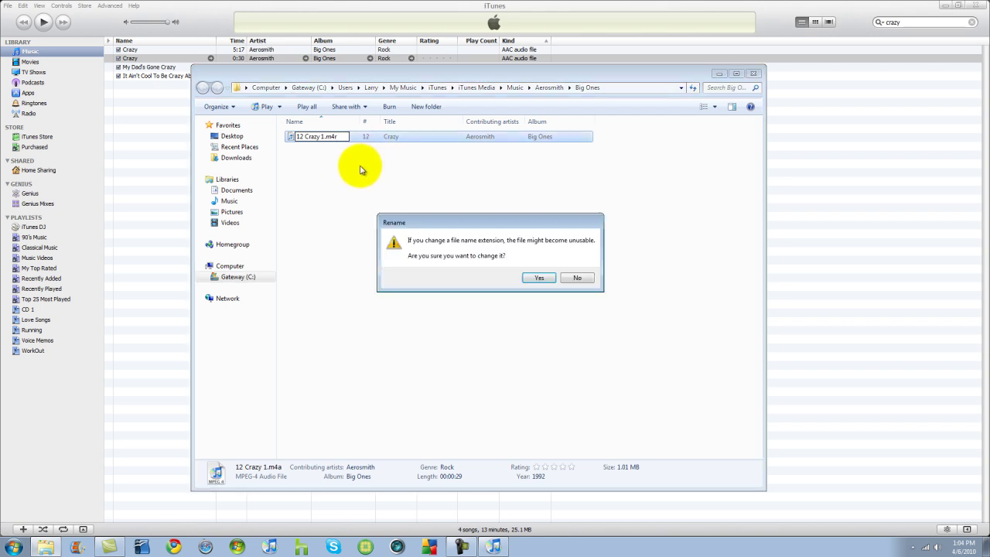
click(539, 279)
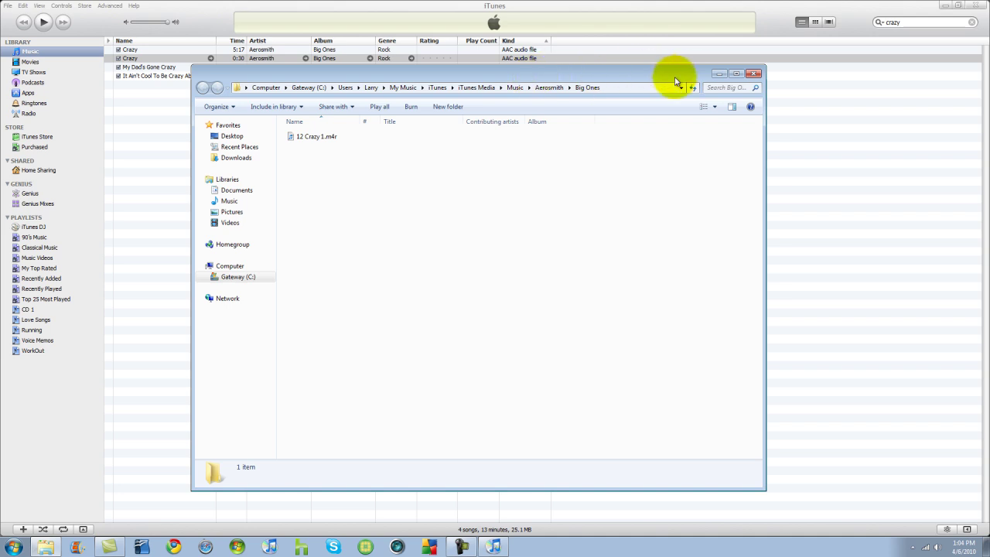
Return to iTunes and remove the 0:30 Crazy track from the music library
click(719, 75)
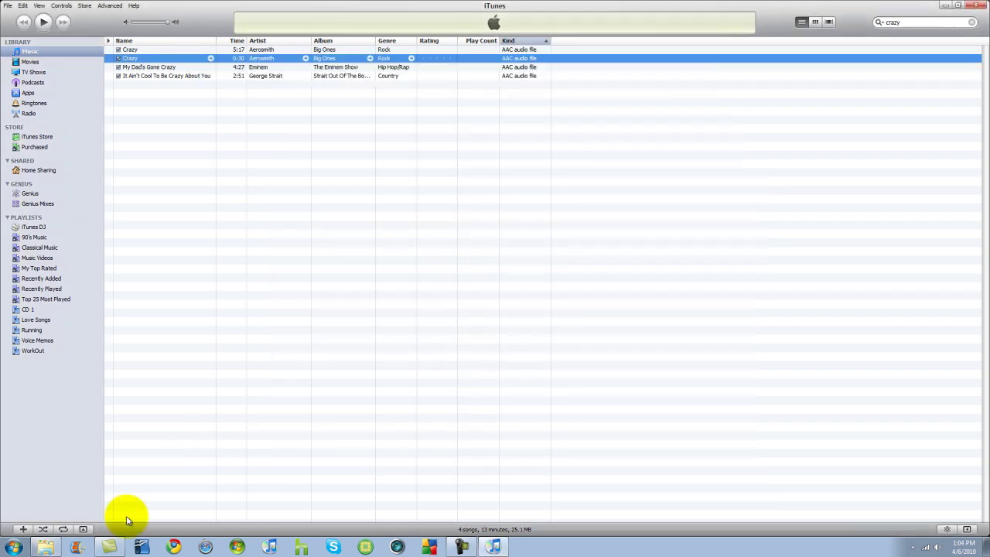
click(44, 547)
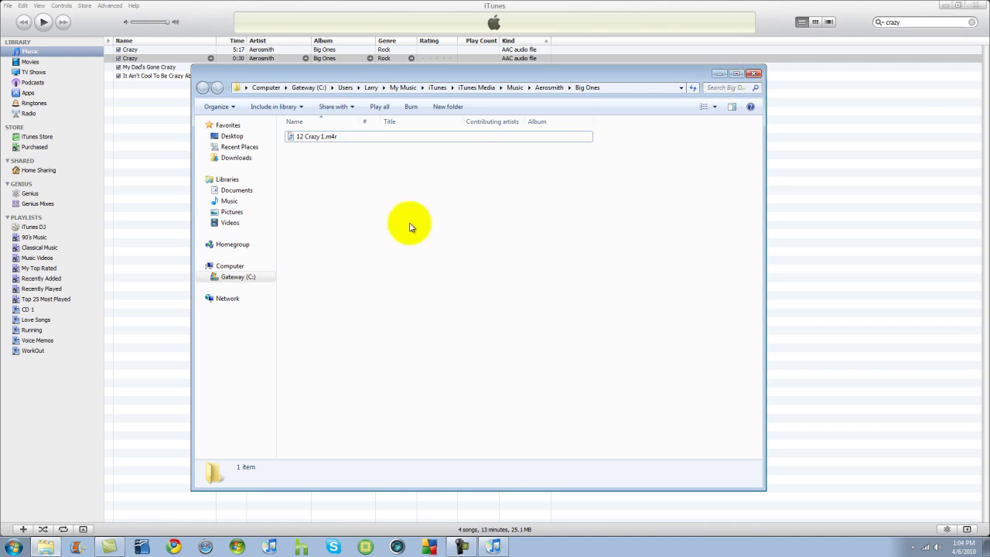
key(alt+Tab)
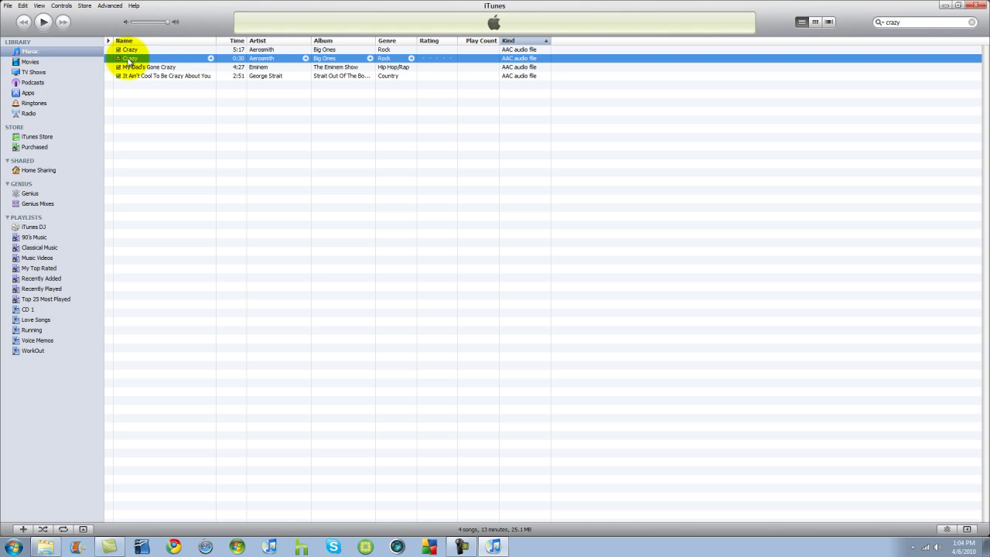
key(Delete)
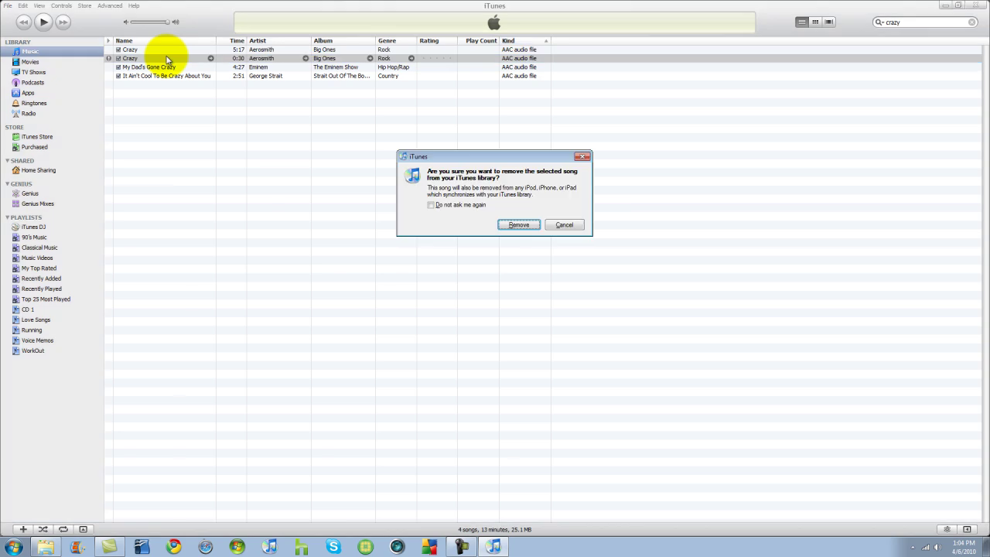
click(518, 224)
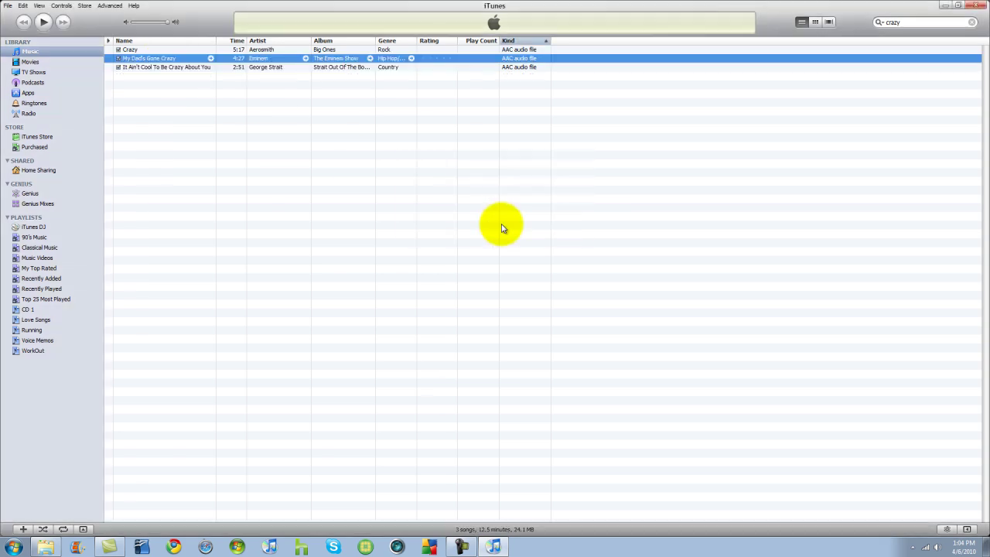
Open the Ringtones section of the library and leave no ringtone selected
click(37, 104)
click(128, 60)
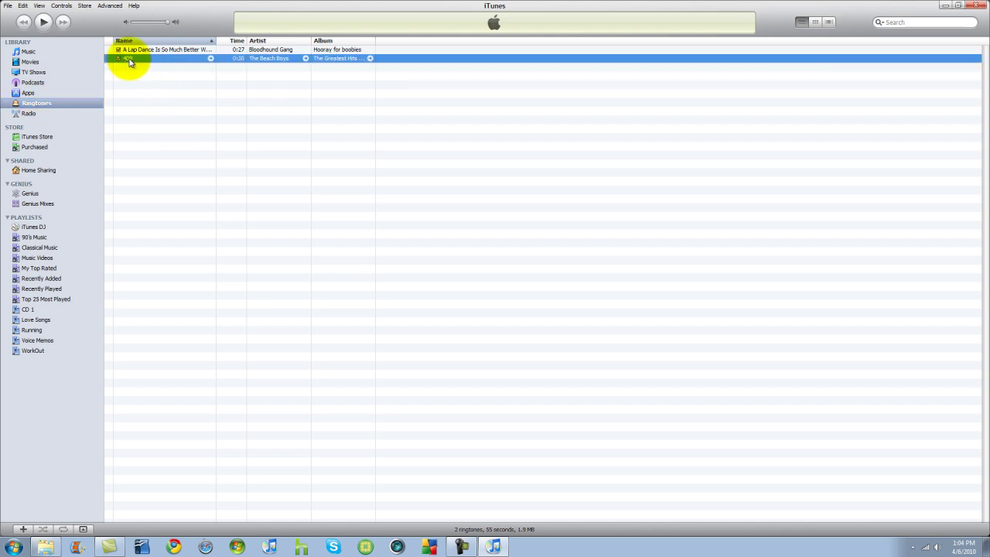
click(151, 86)
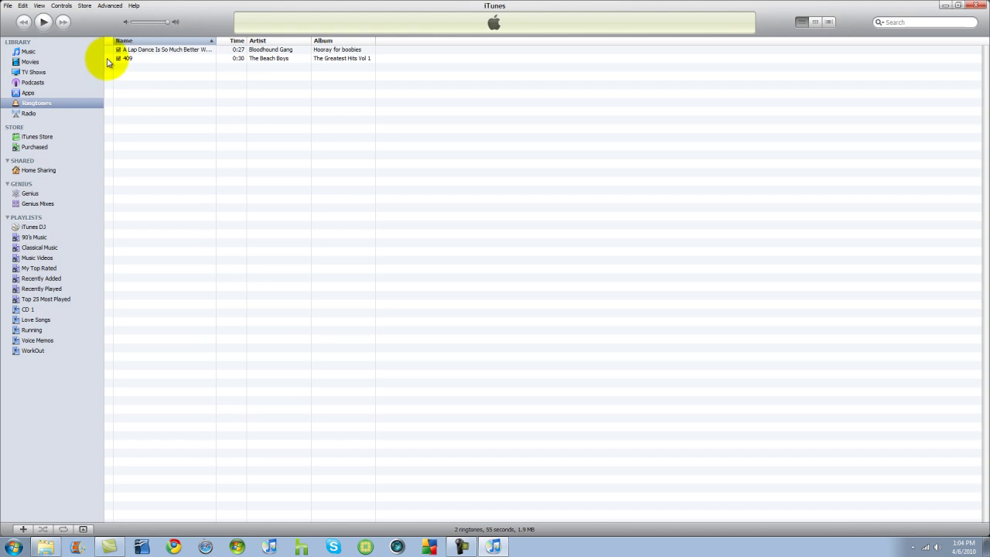
Start adding a file to the library, dismiss the unavailable location, and browse to the Music library
click(10, 6)
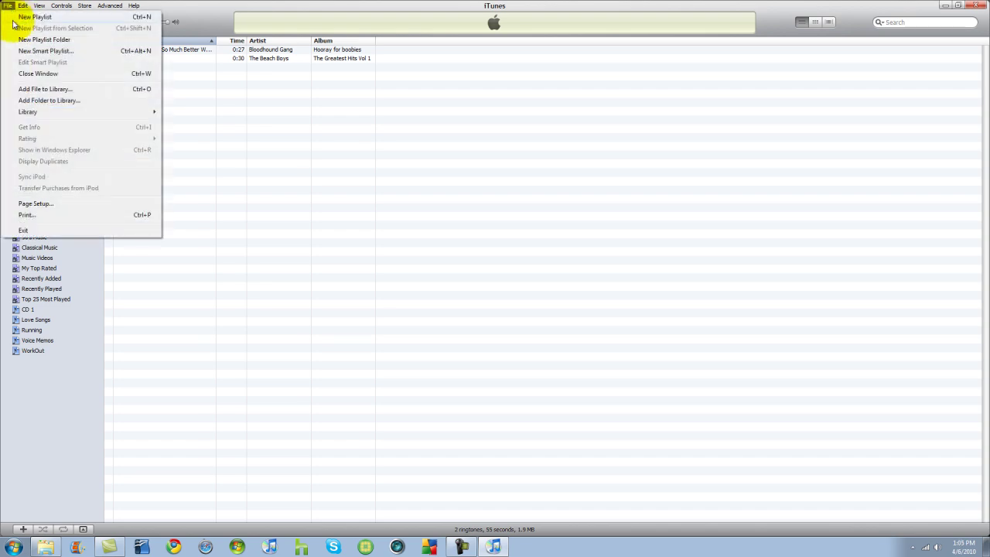
click(38, 89)
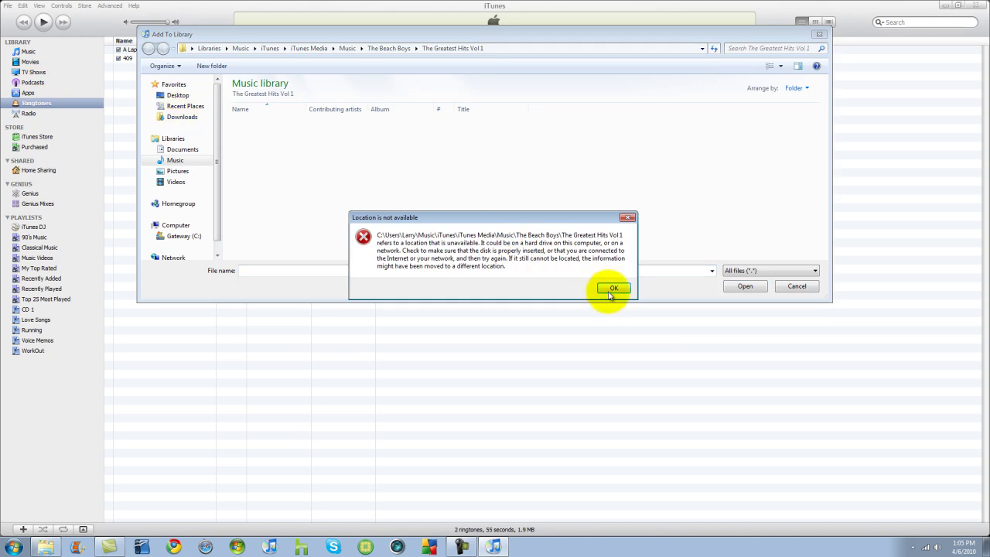
click(612, 288)
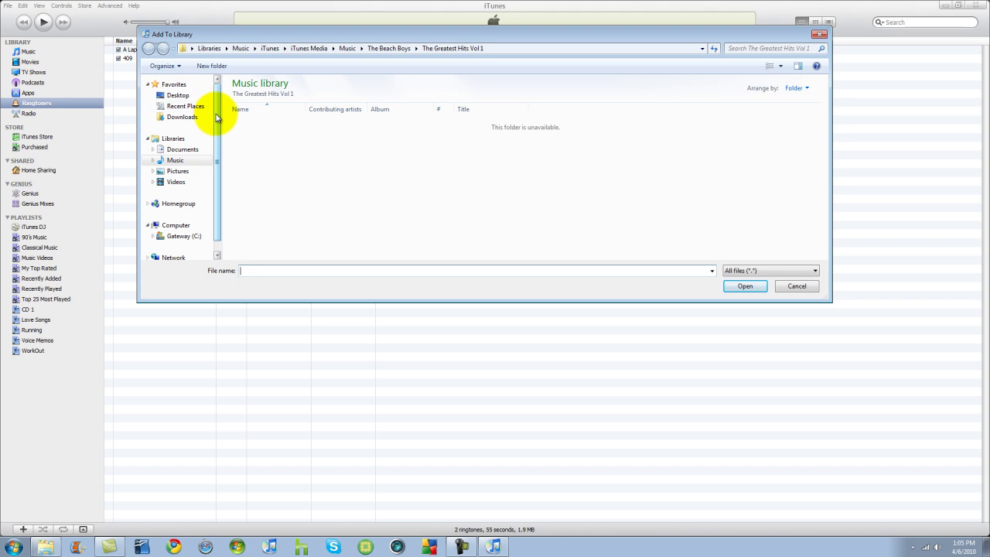
drag(220, 122, 219, 135)
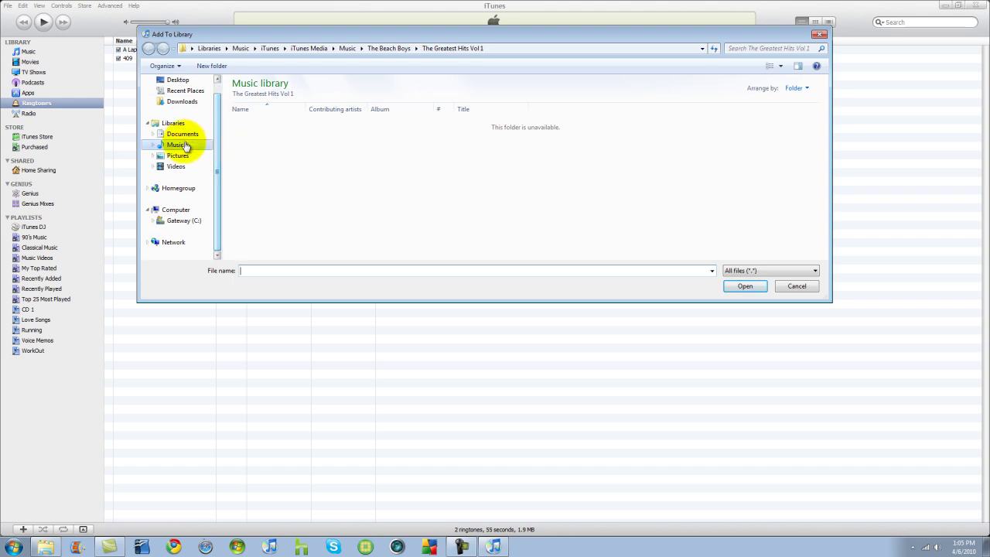
click(184, 145)
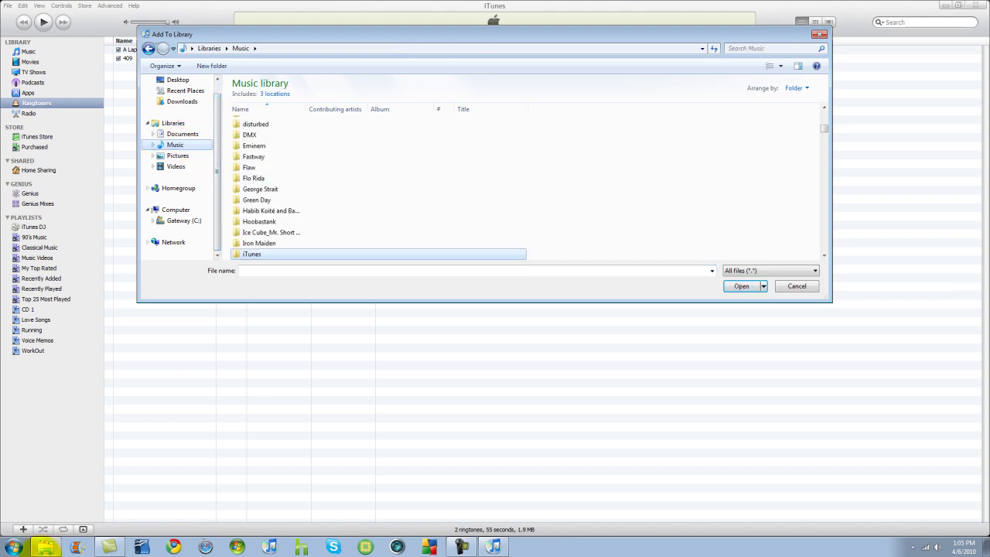
Check the folder path of 12 Crazy 1.m4r in Windows Explorer and look through the Music library for its top folder
click(46, 547)
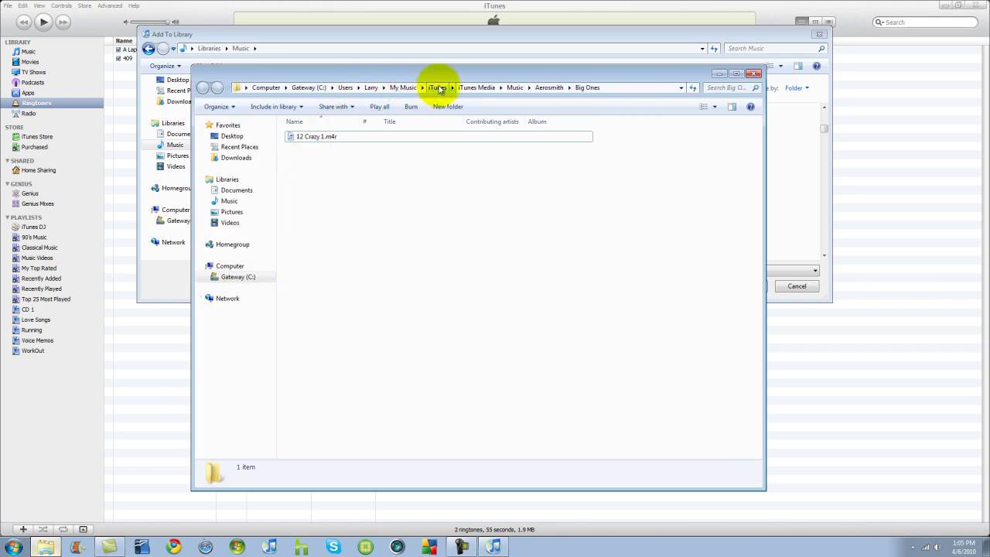
click(718, 73)
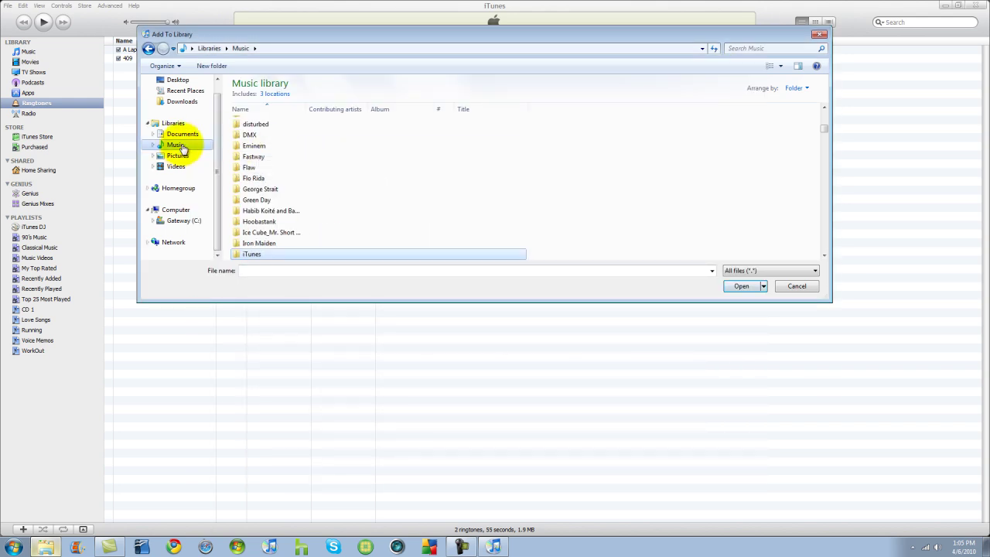
scroll(339, 178, down, 5)
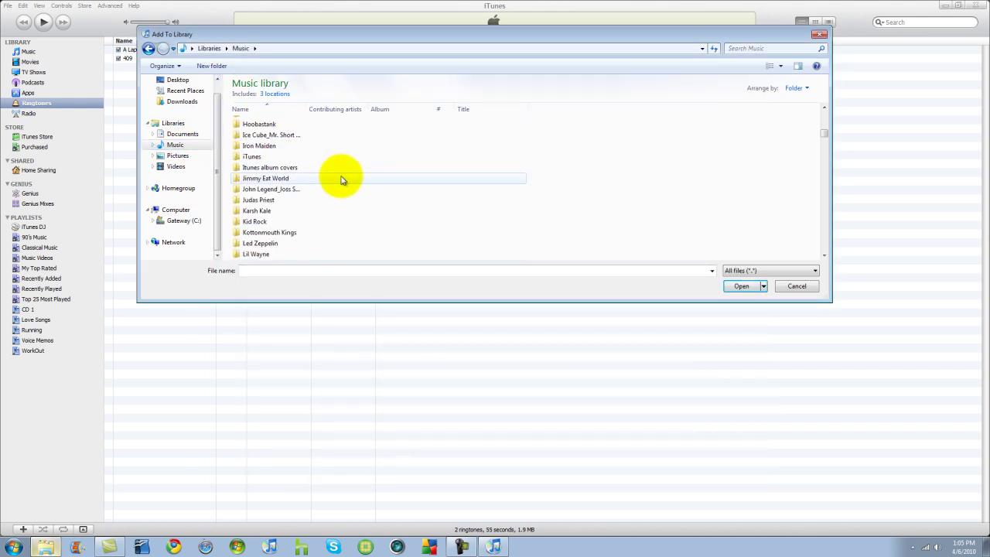
scroll(340, 180, down, 12)
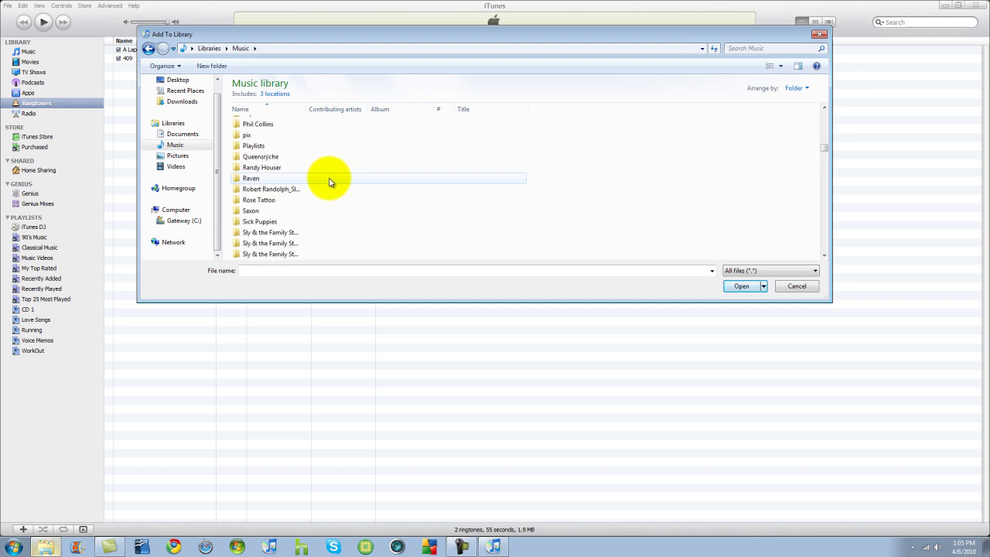
scroll(330, 181, down, 4)
scroll(329, 181, up, 3)
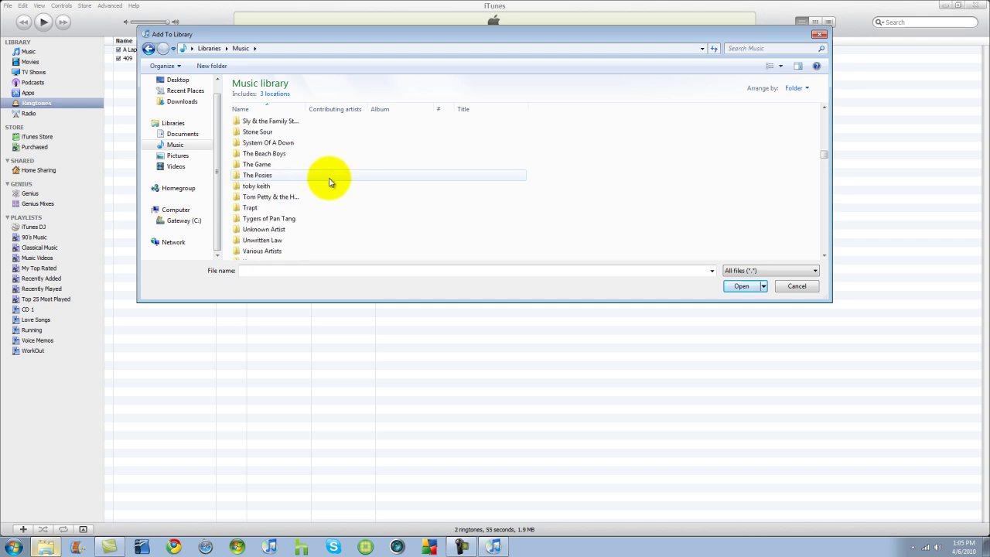
scroll(329, 181, up, 3)
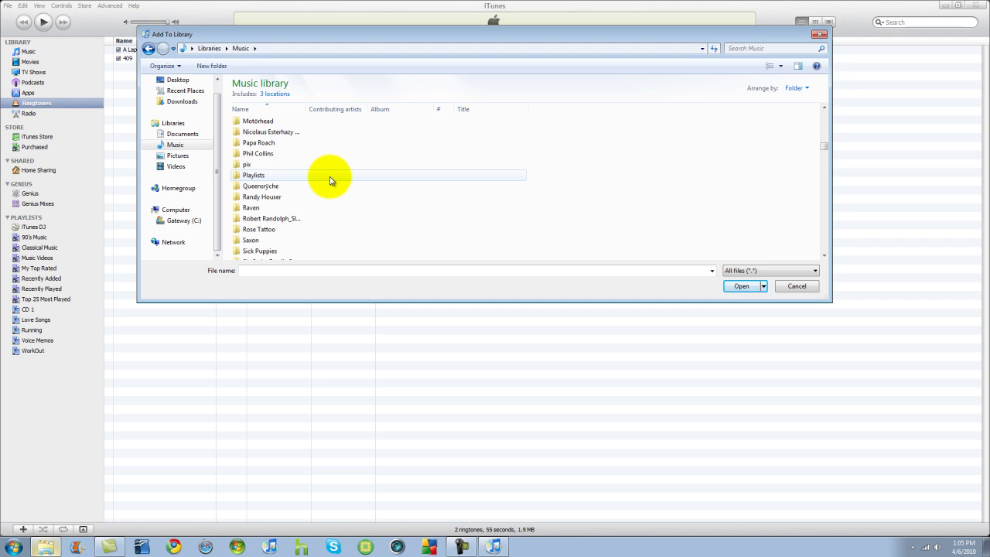
scroll(329, 180, up, 5)
scroll(329, 180, up, 3)
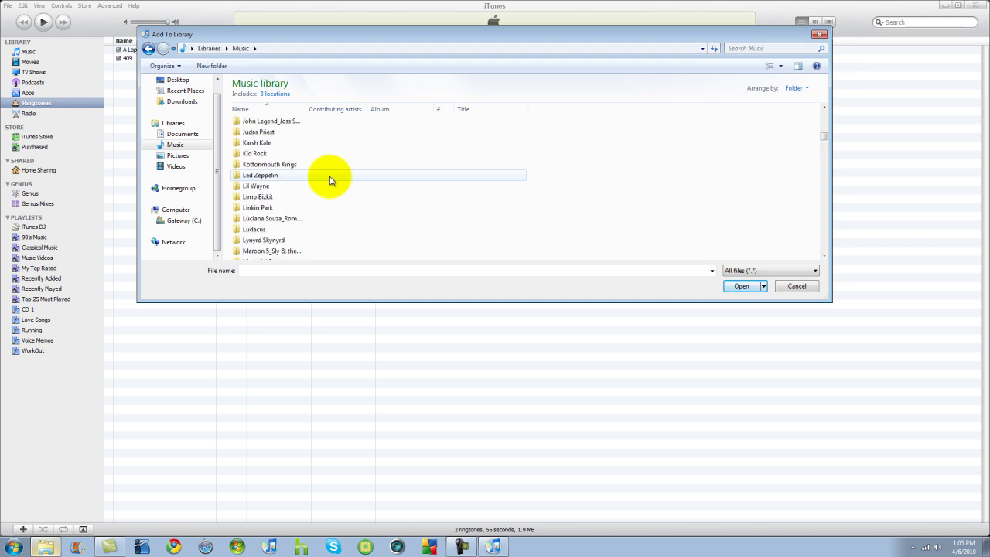
Browse in the Add To Library dialog to the folder iTunes > iTunes Media > Music > Aerosmith > Big Ones
click(250, 158)
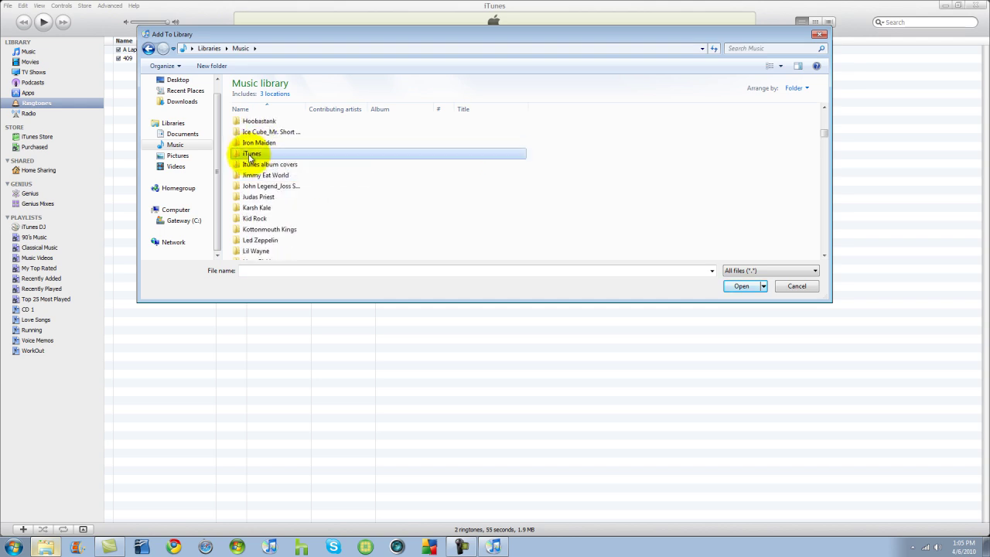
double_click(249, 154)
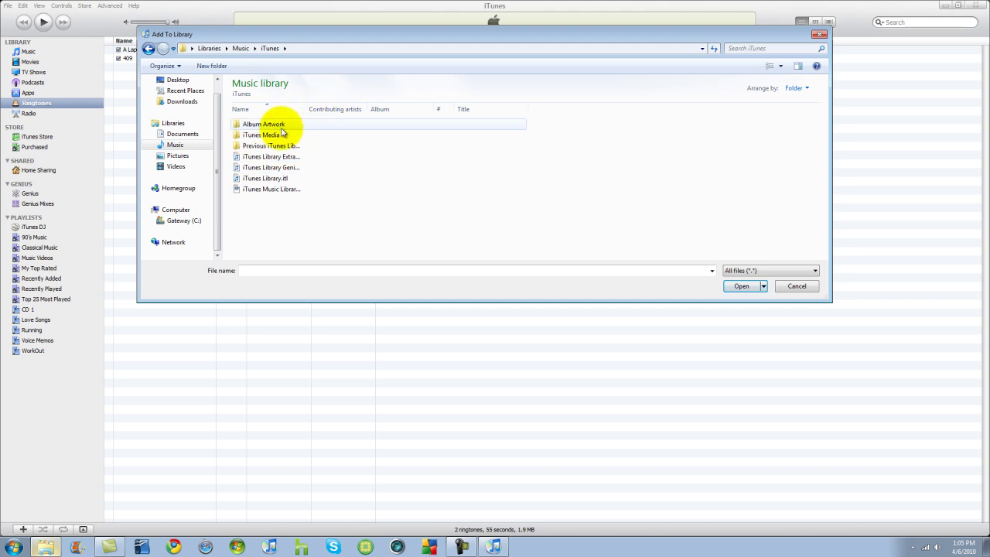
double_click(259, 136)
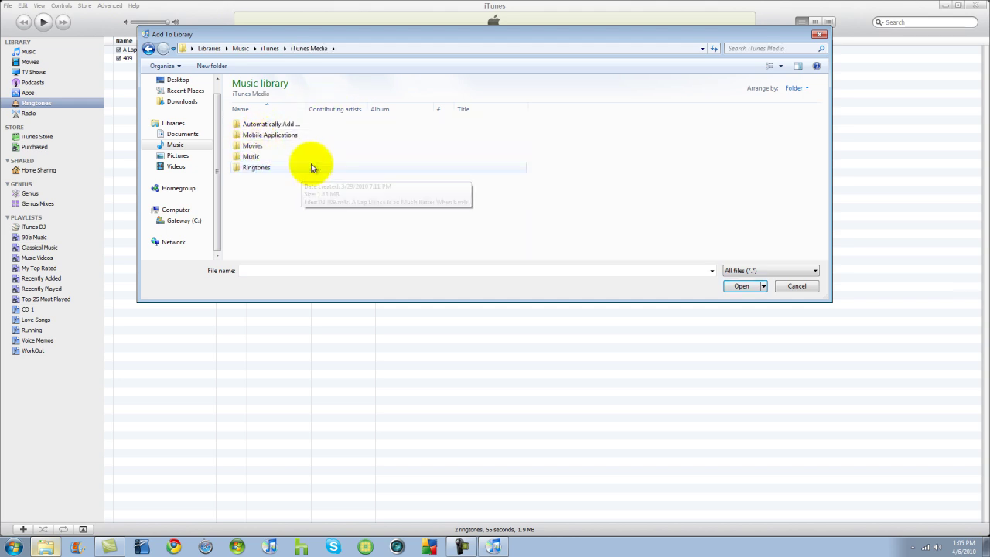
double_click(258, 157)
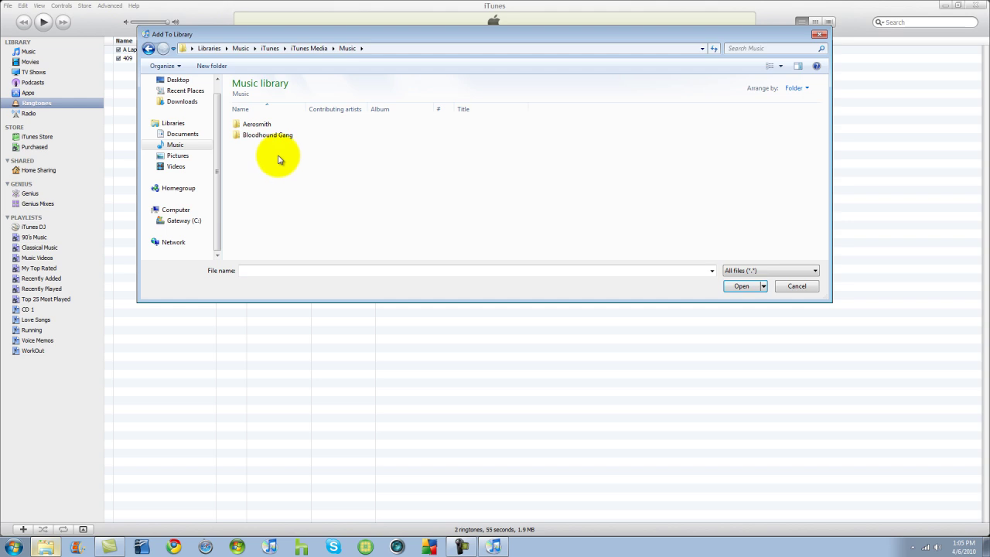
double_click(244, 125)
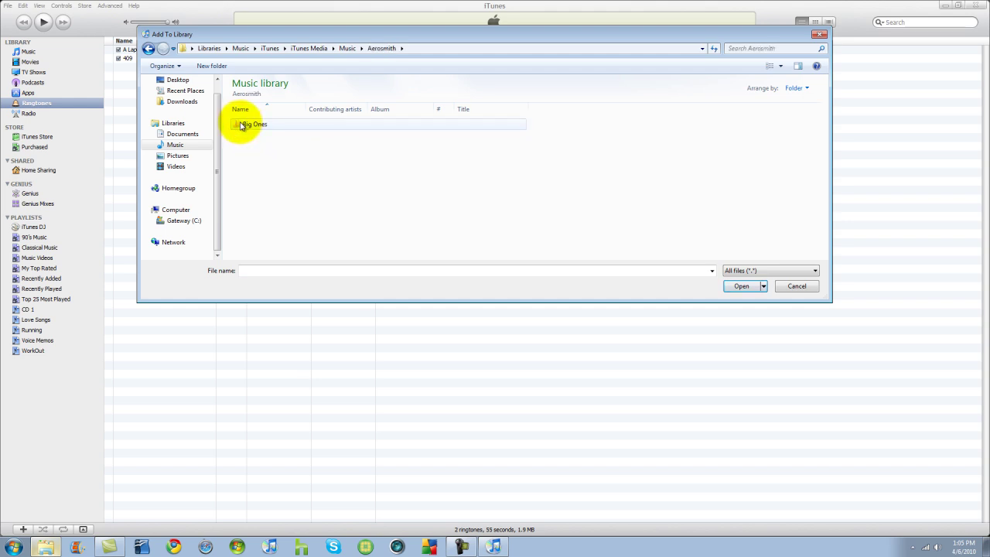
double_click(245, 126)
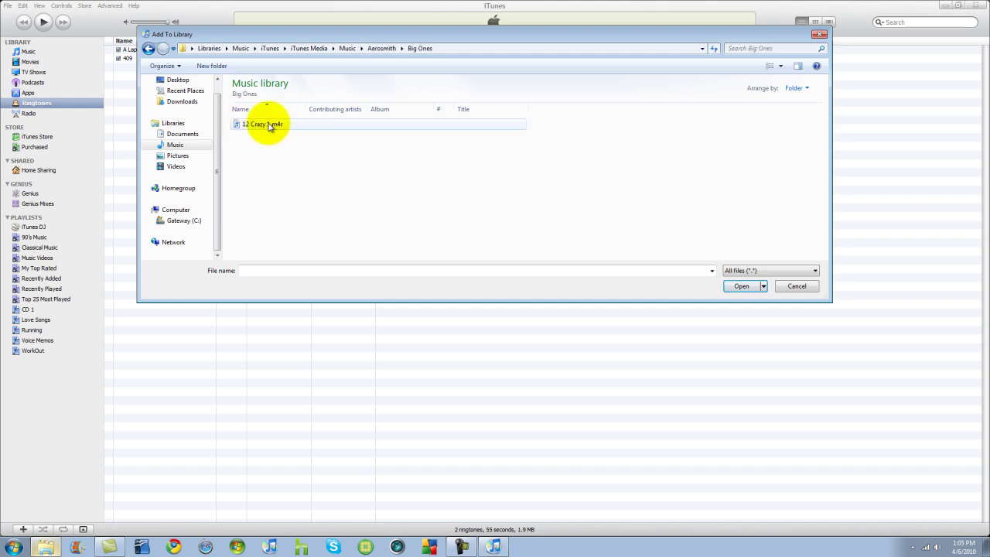
Add 12 Crazy 1.m4r to the library and select the Crazy ringtone in the list
click(271, 126)
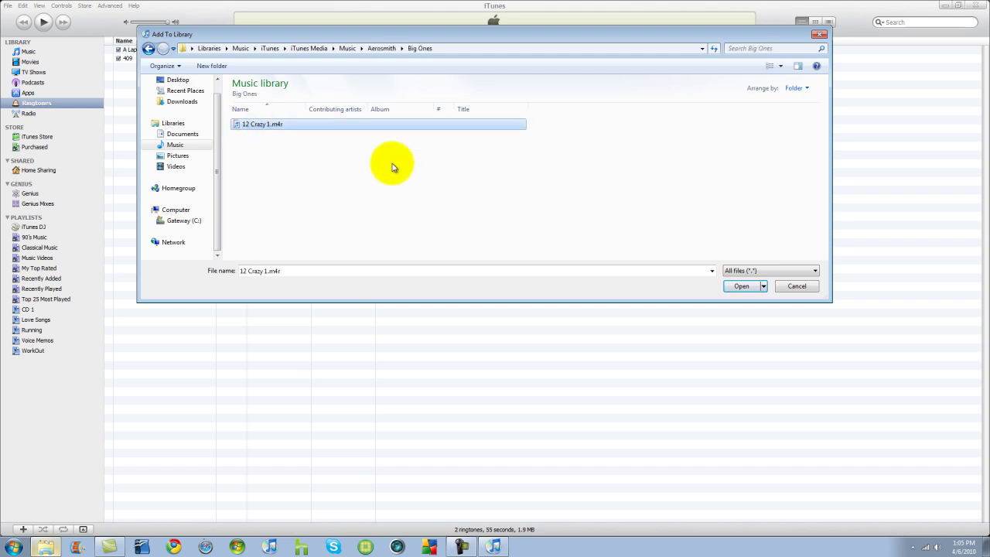
click(741, 287)
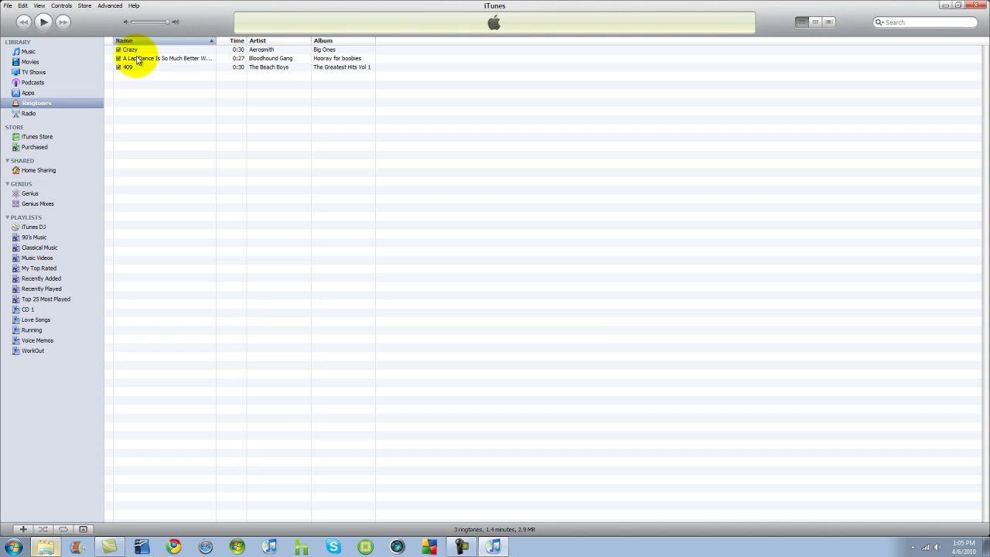
click(133, 51)
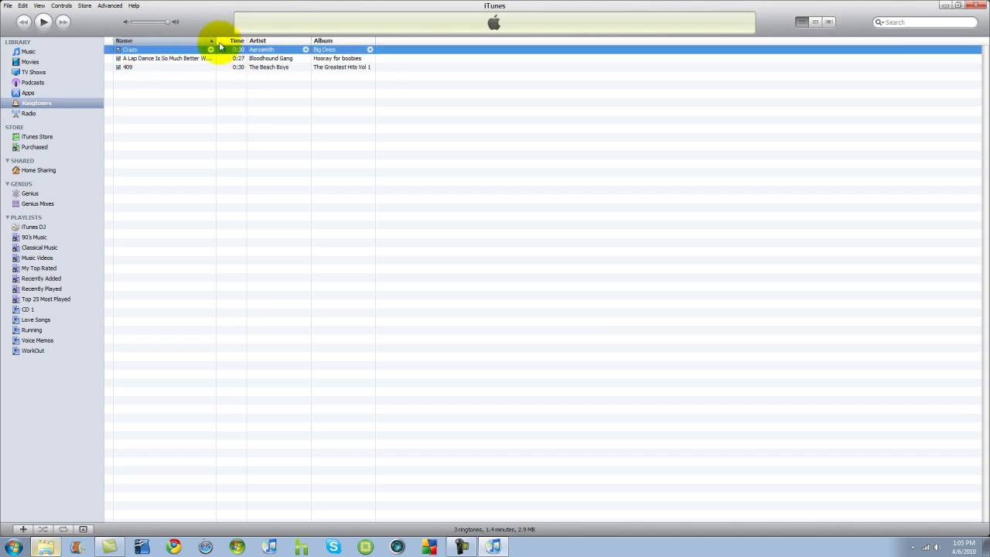